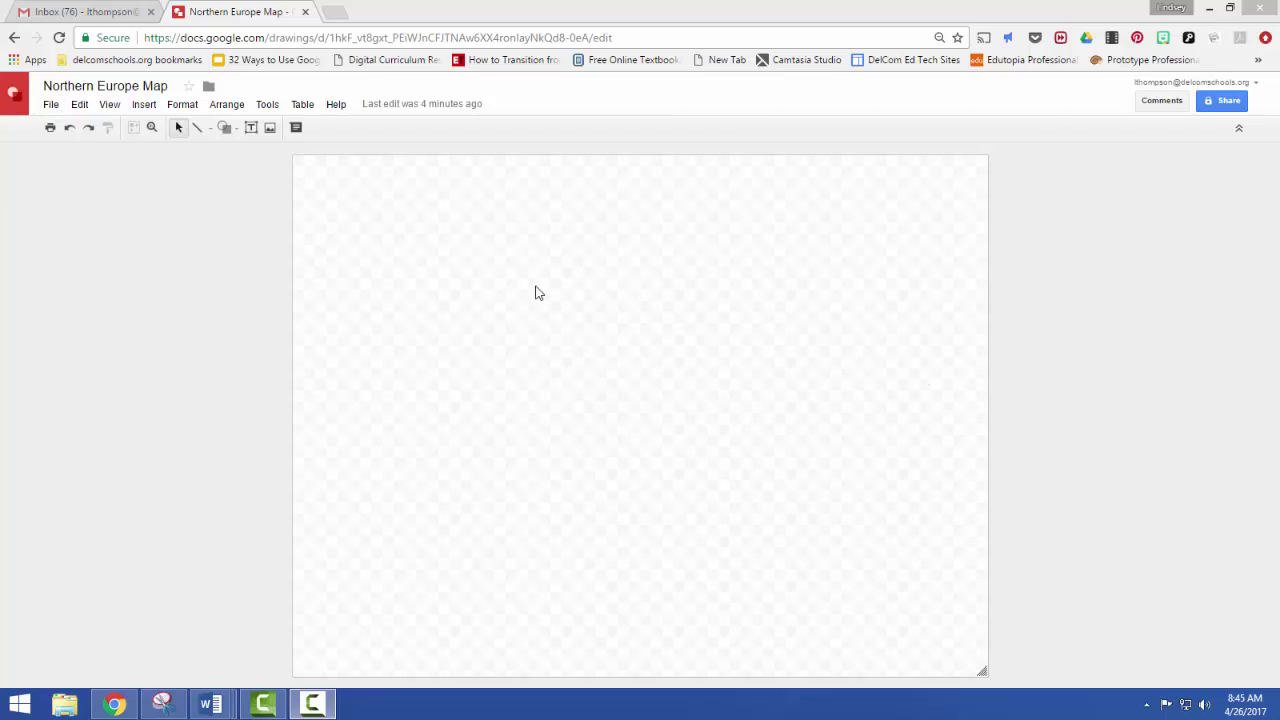
Step: Set the drawing's page size to Widescreen 16:10 in Page setup
click(48, 106)
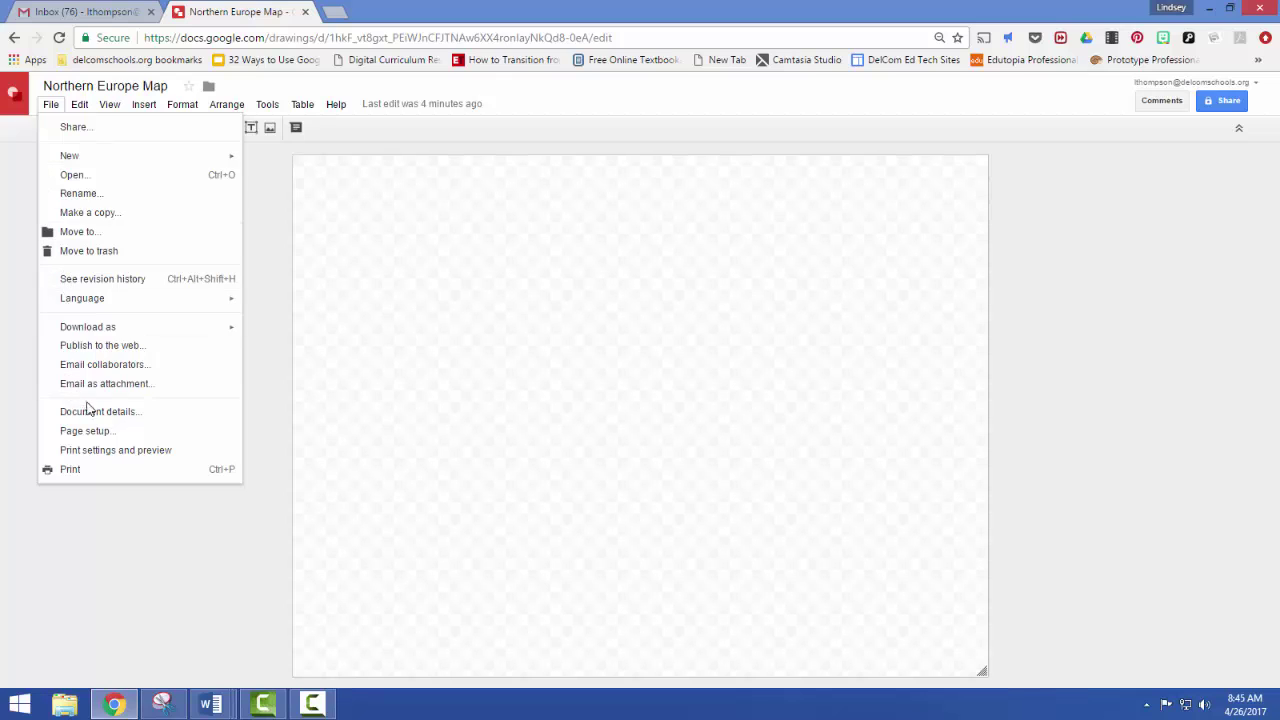
click(125, 434)
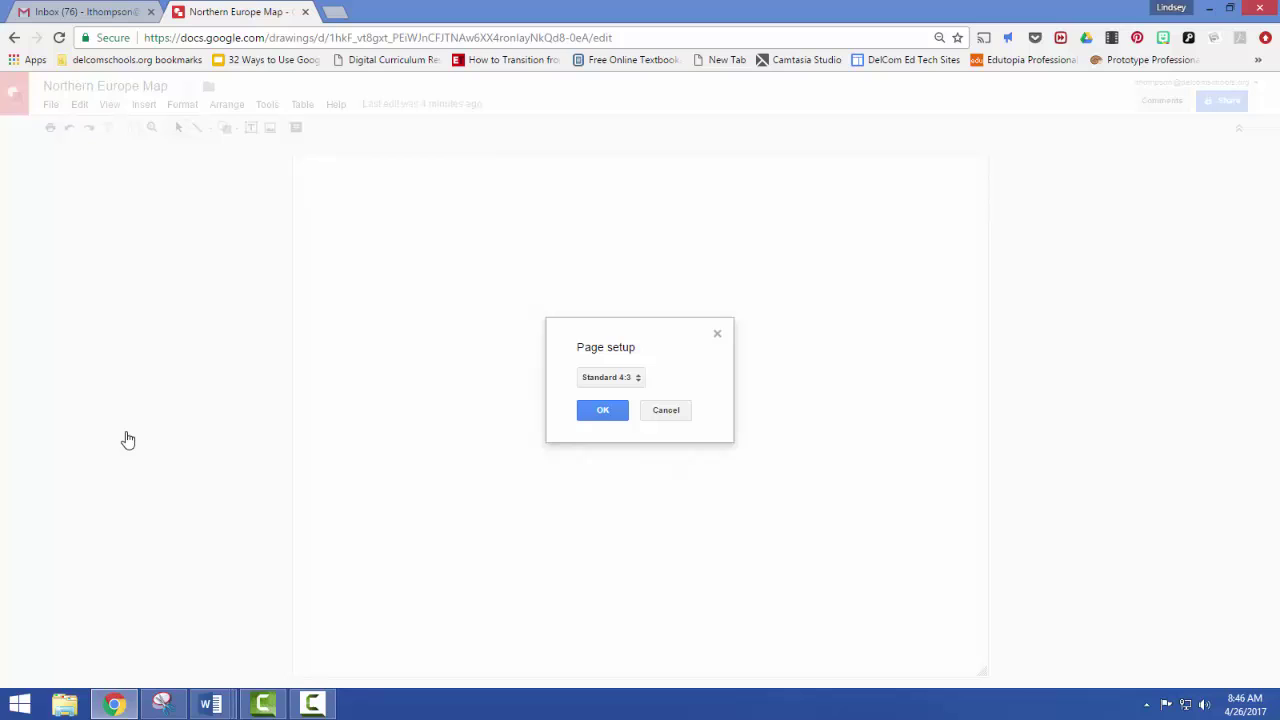
click(622, 383)
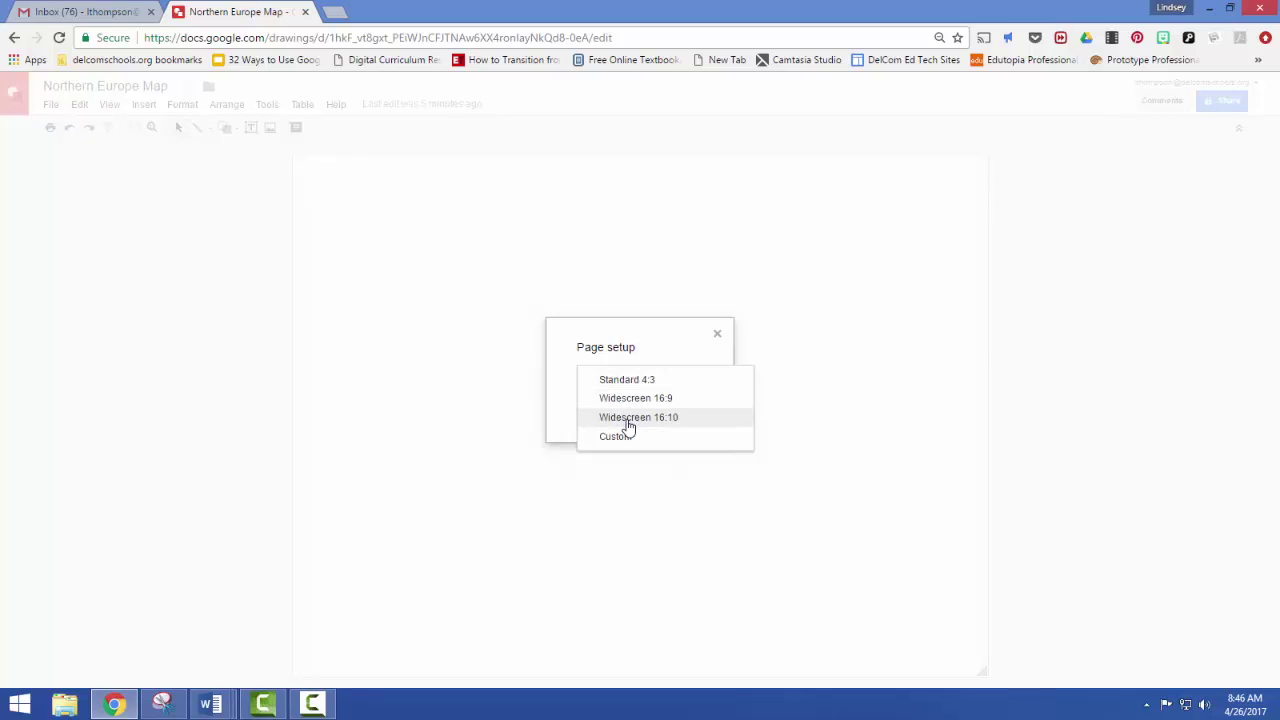
click(628, 425)
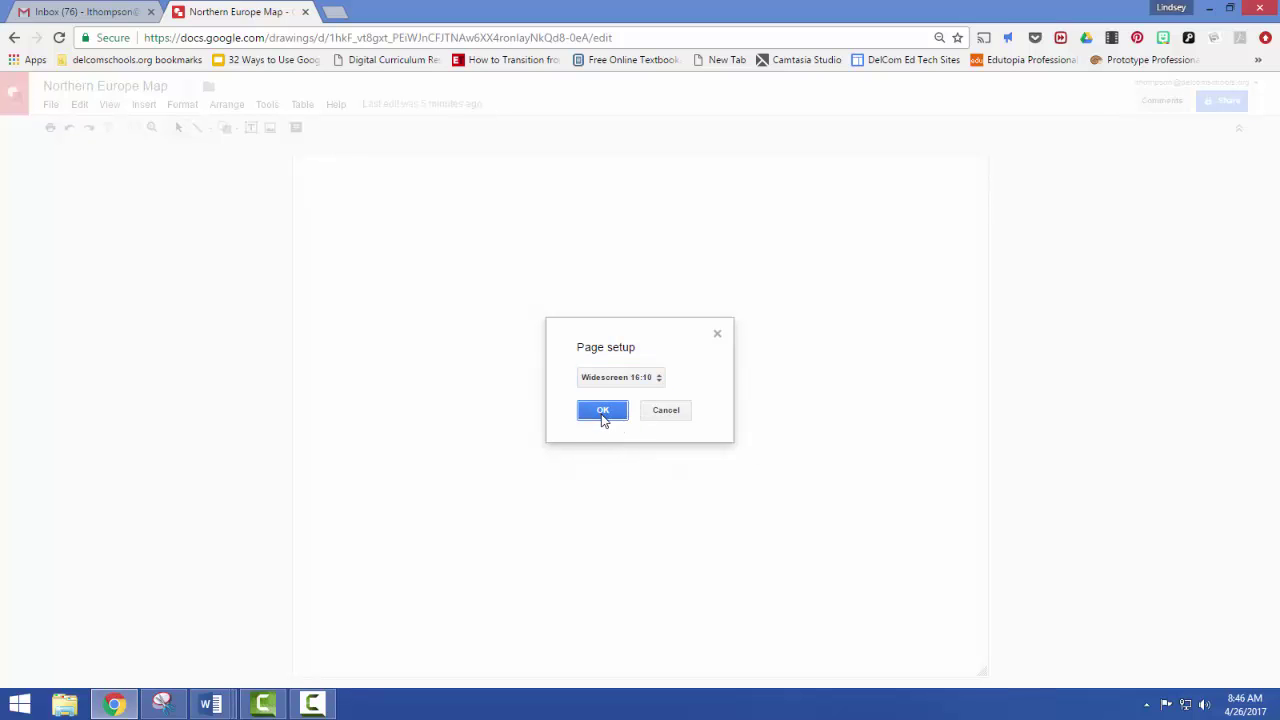
click(602, 412)
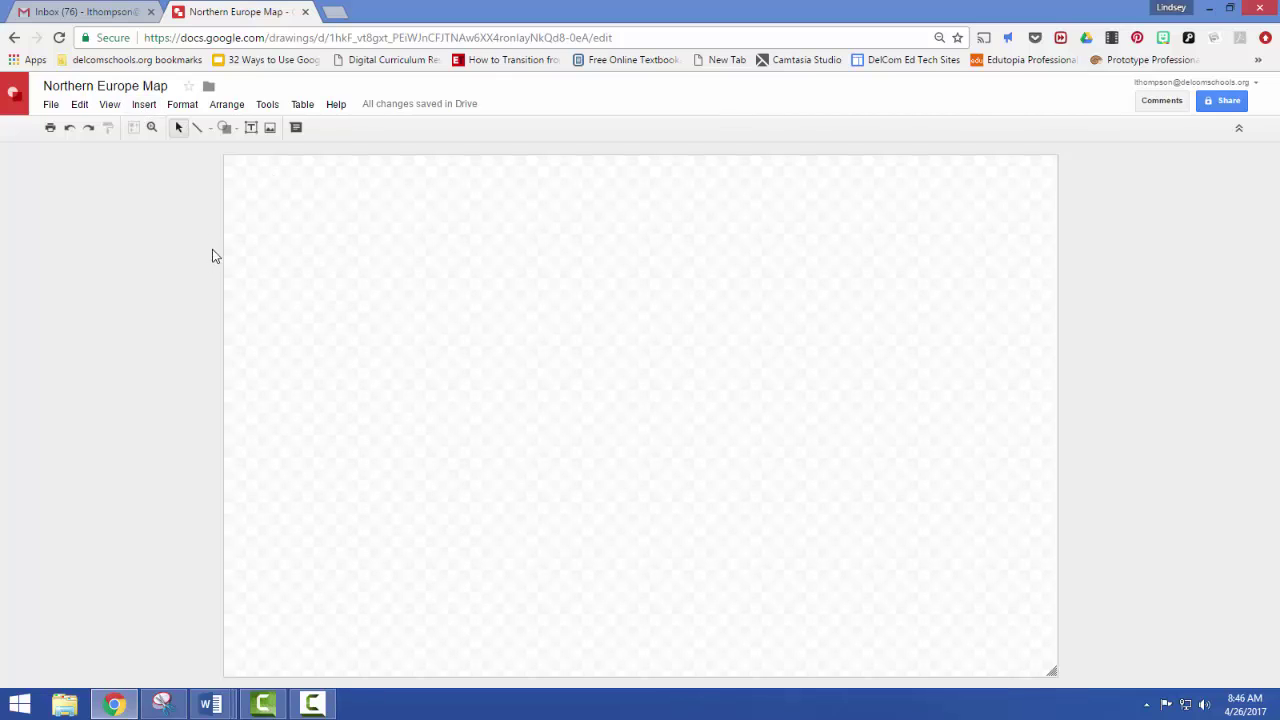
Step: Open the Insert image dialog from the toolbar's Image button
click(146, 105)
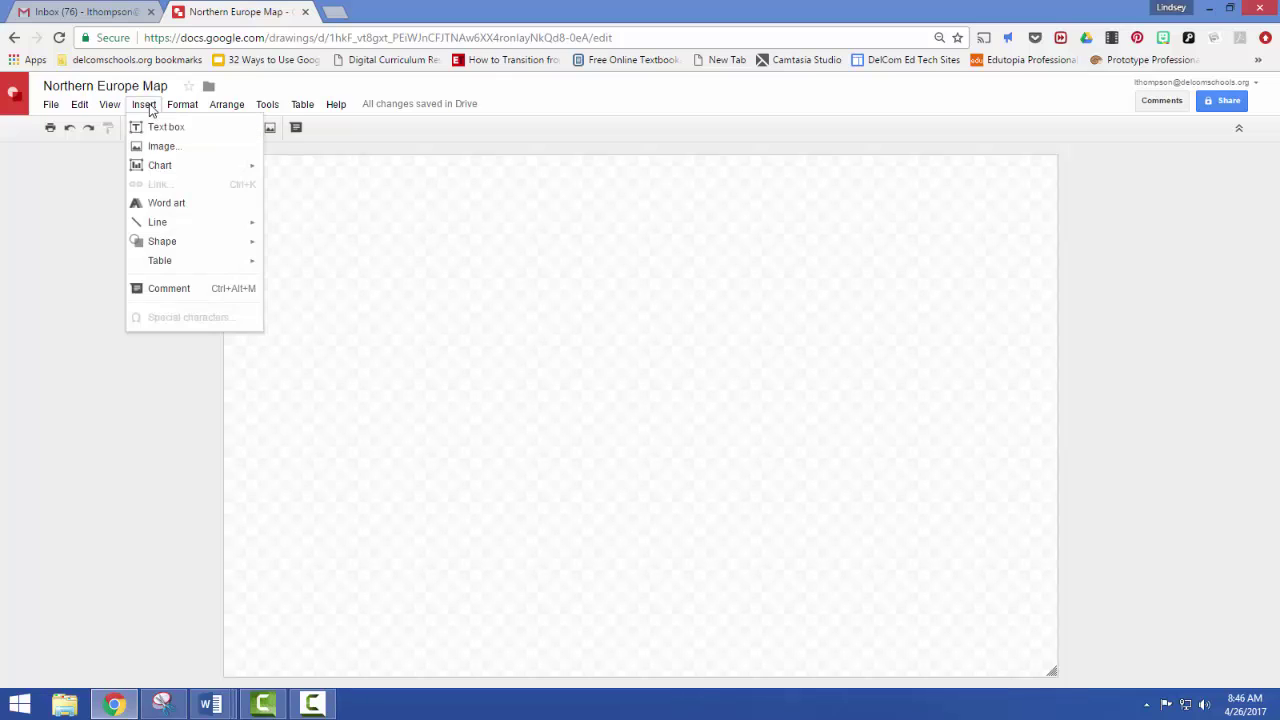
click(360, 130)
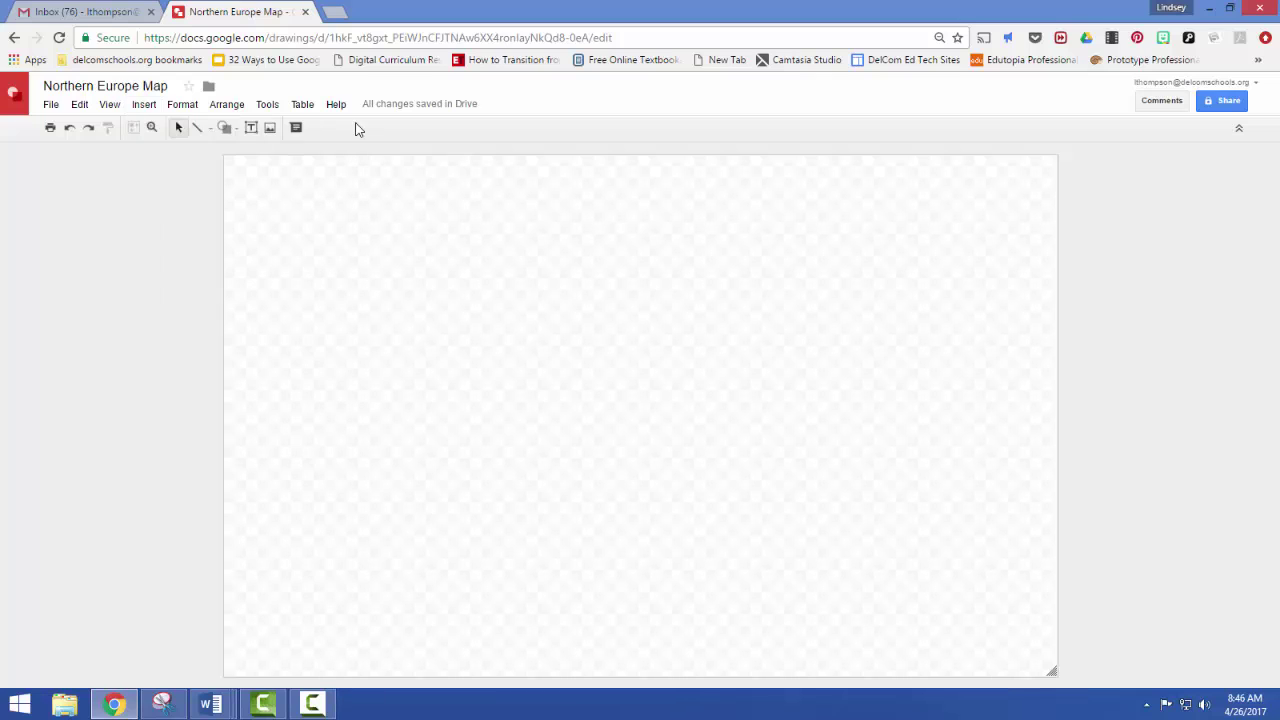
click(270, 130)
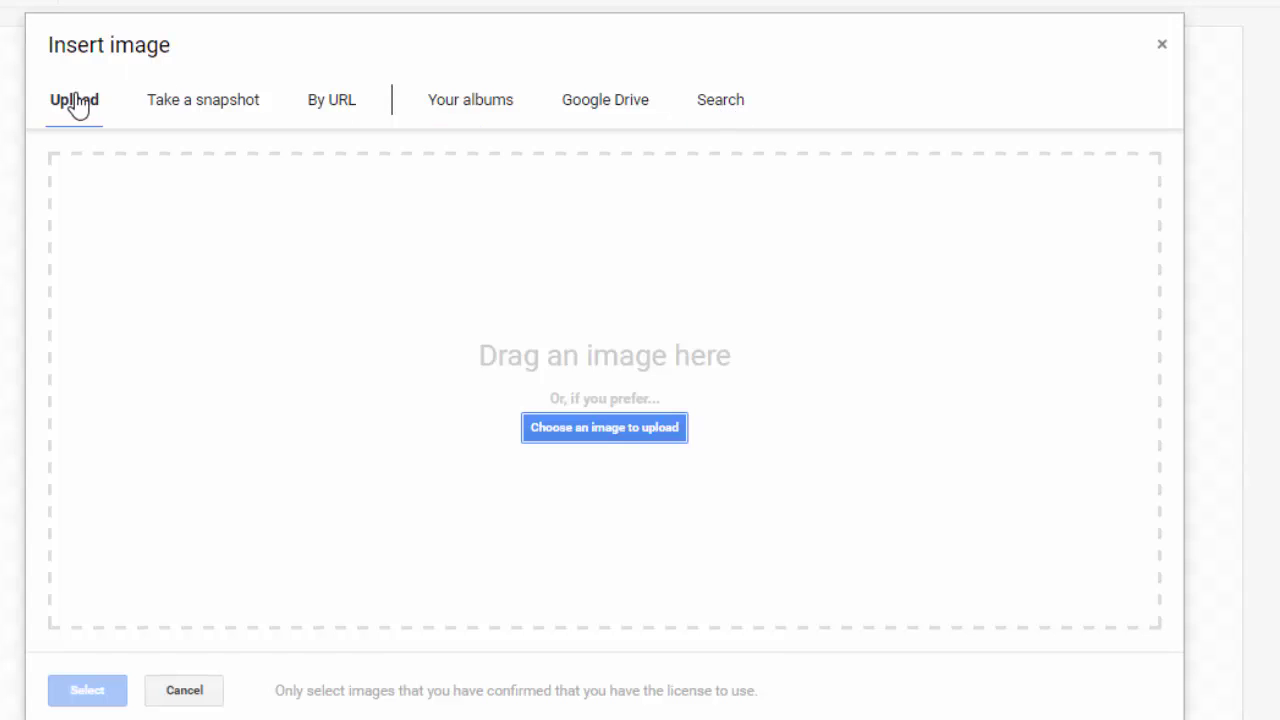
Step: Upload Northern Europe.JPG from the Pictures folder onto the canvas
click(614, 423)
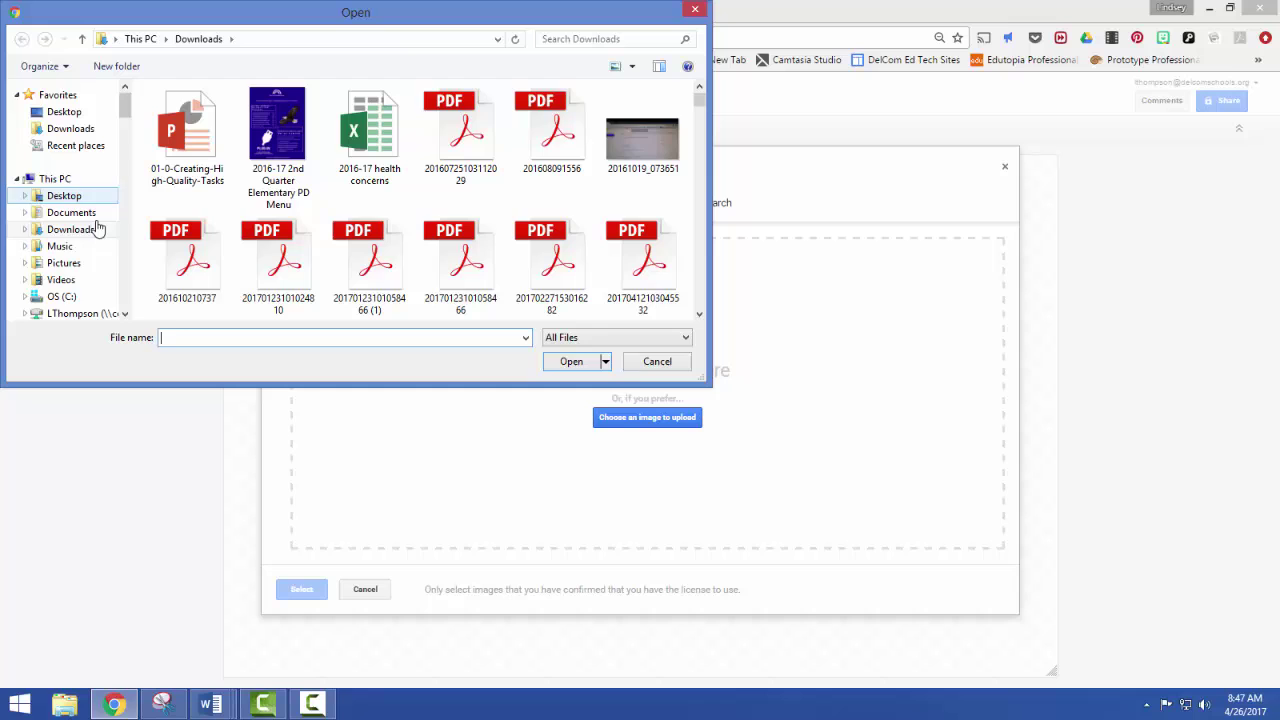
click(68, 262)
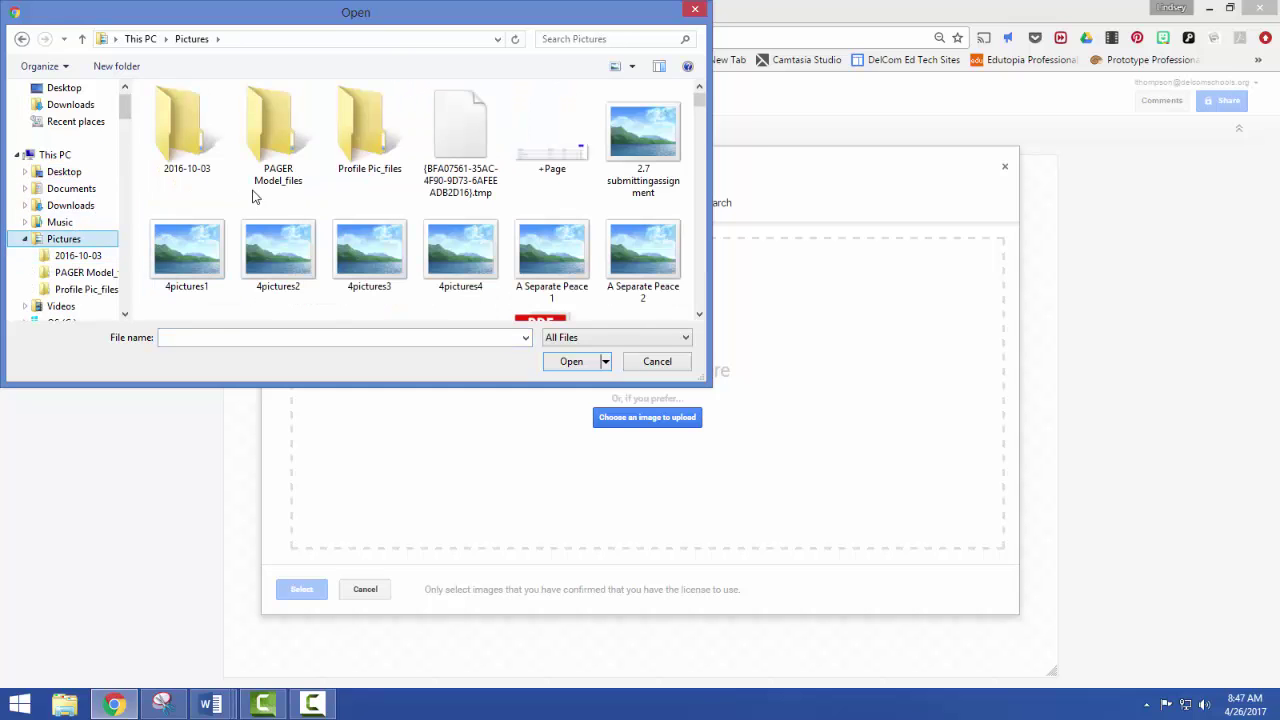
drag(700, 98, 704, 161)
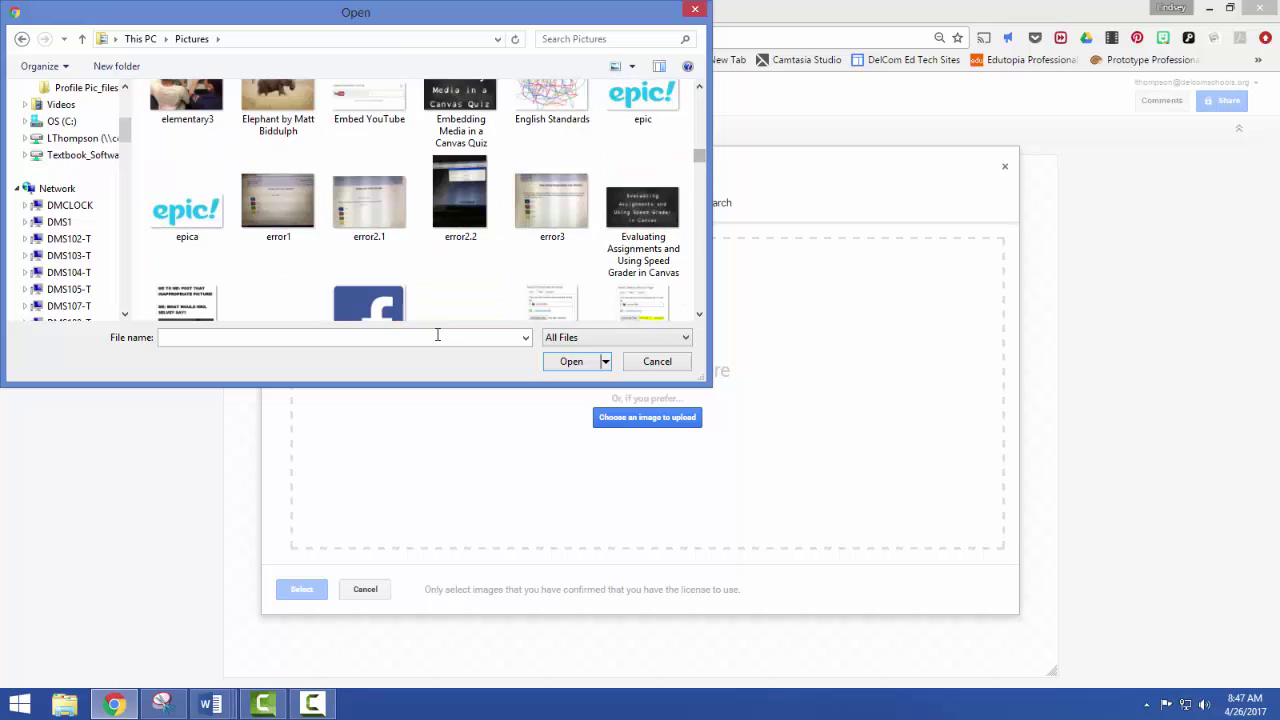
text(northe)
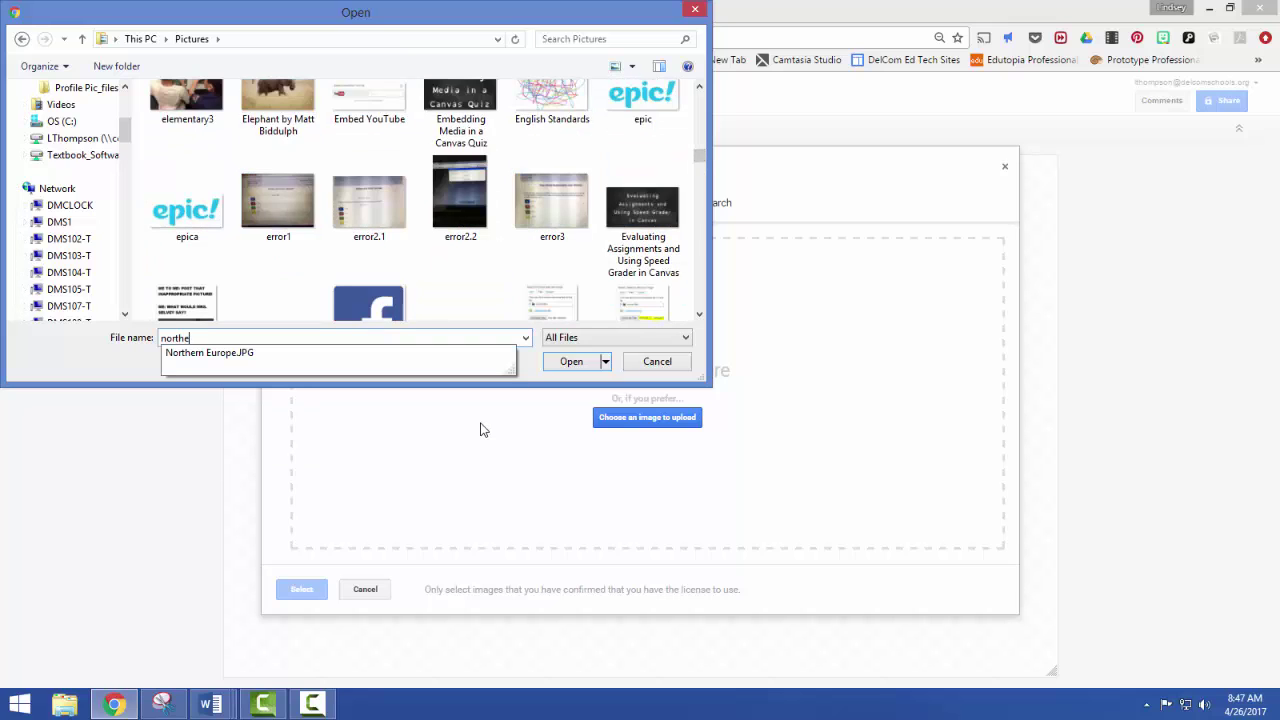
key(Down)
key(Return)
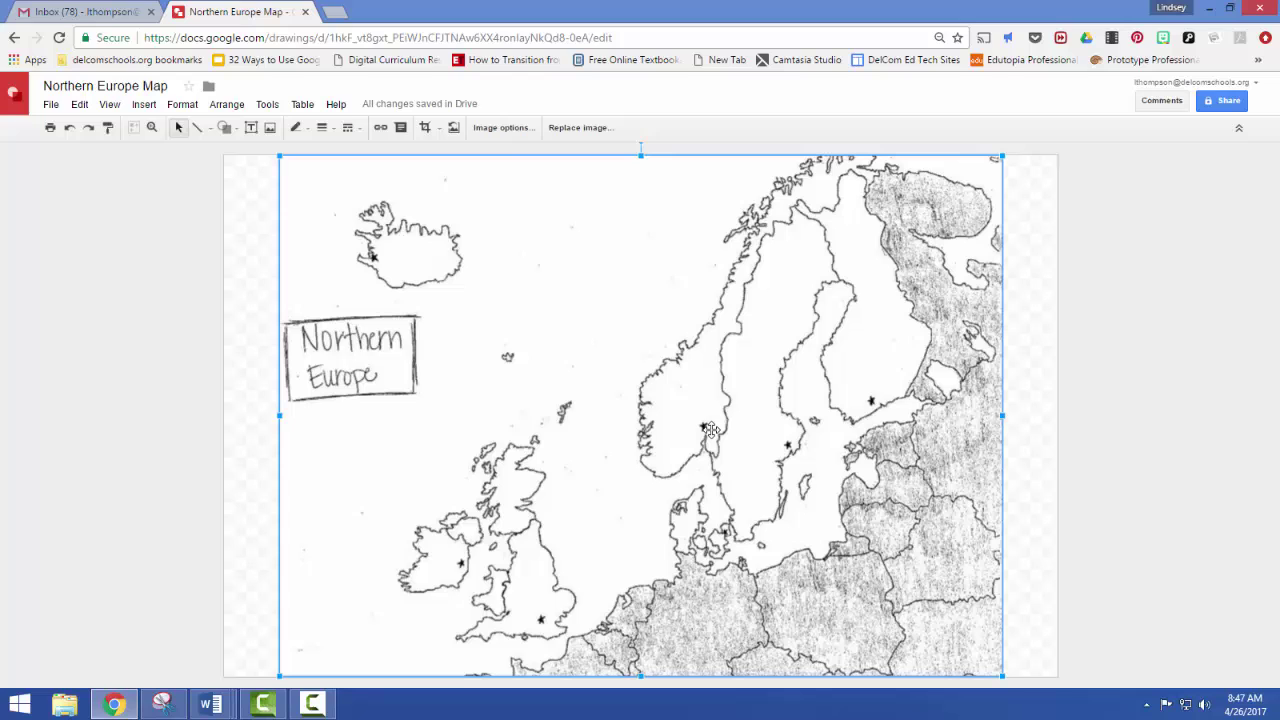
Step: Change the page to a custom size 16 inches wide, then deselect the map
click(54, 106)
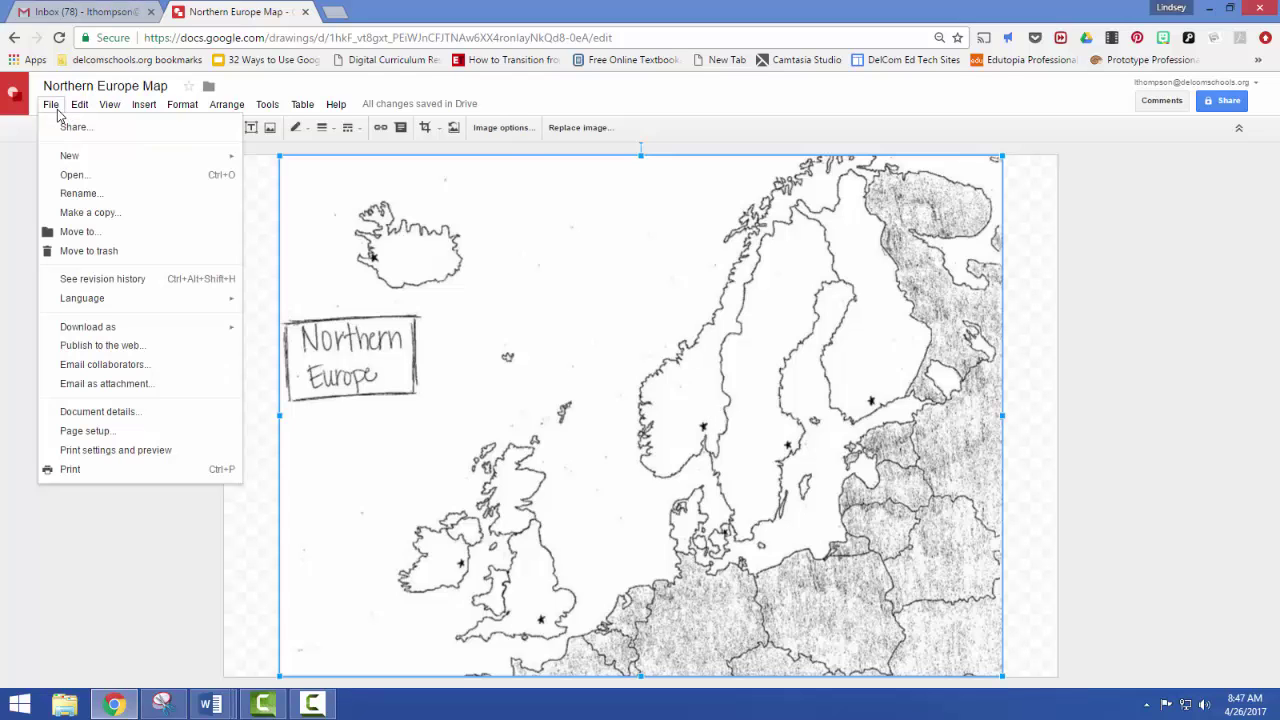
click(84, 431)
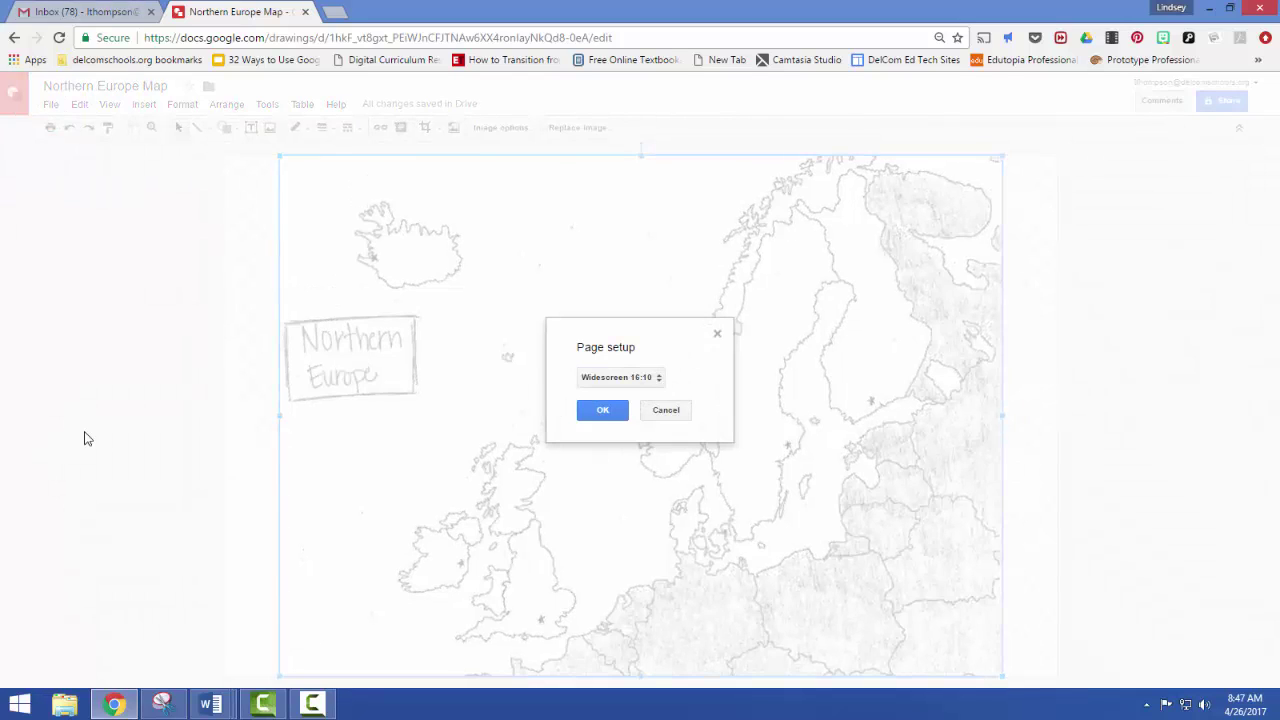
click(656, 390)
click(640, 404)
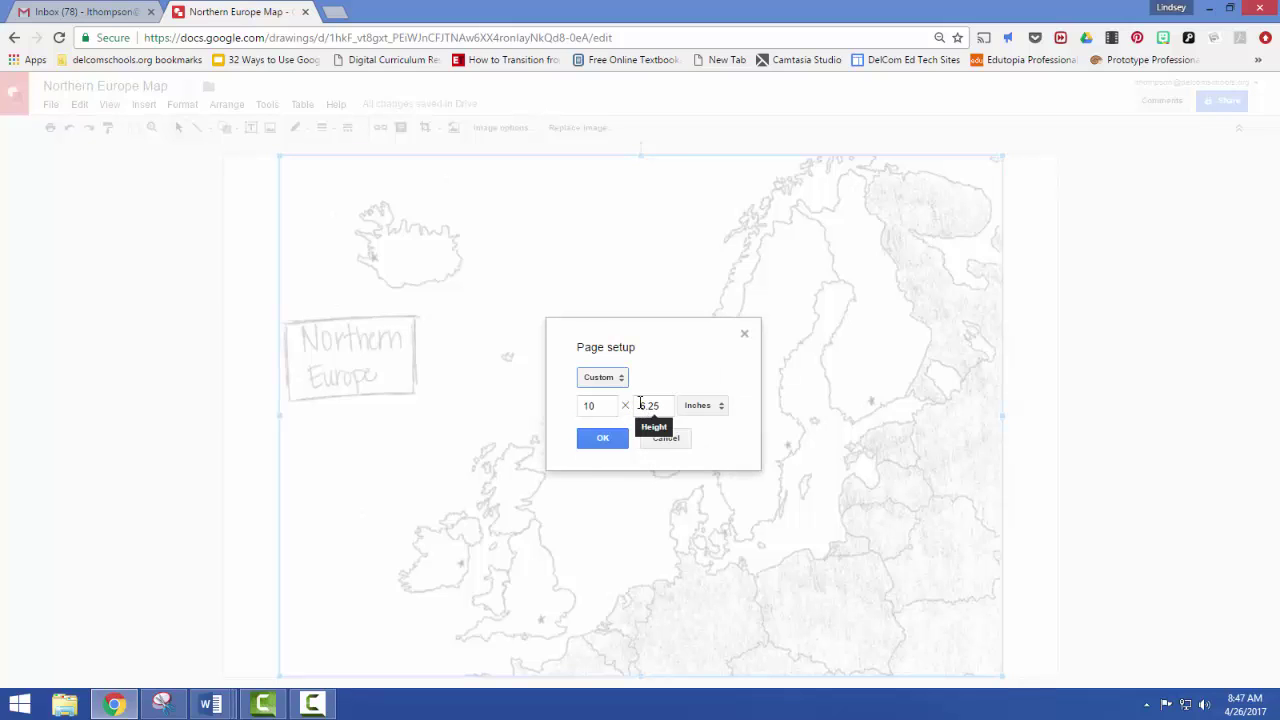
double_click(588, 405)
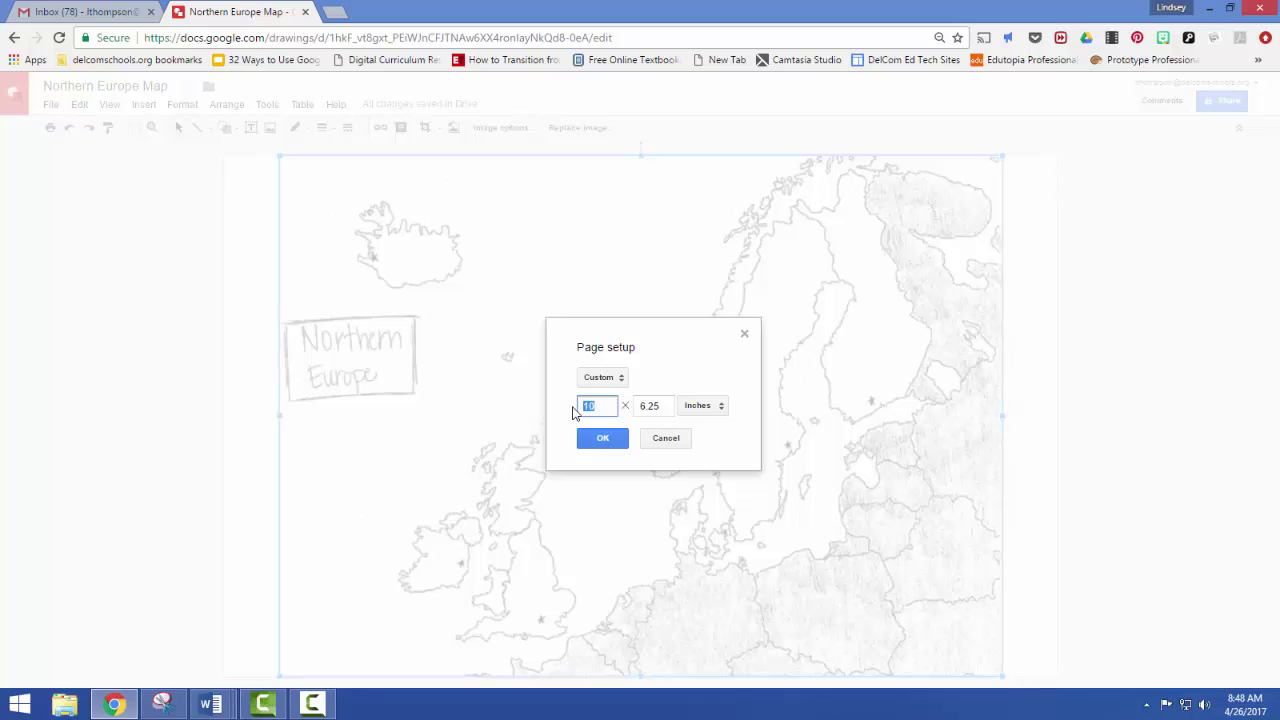
text(16)
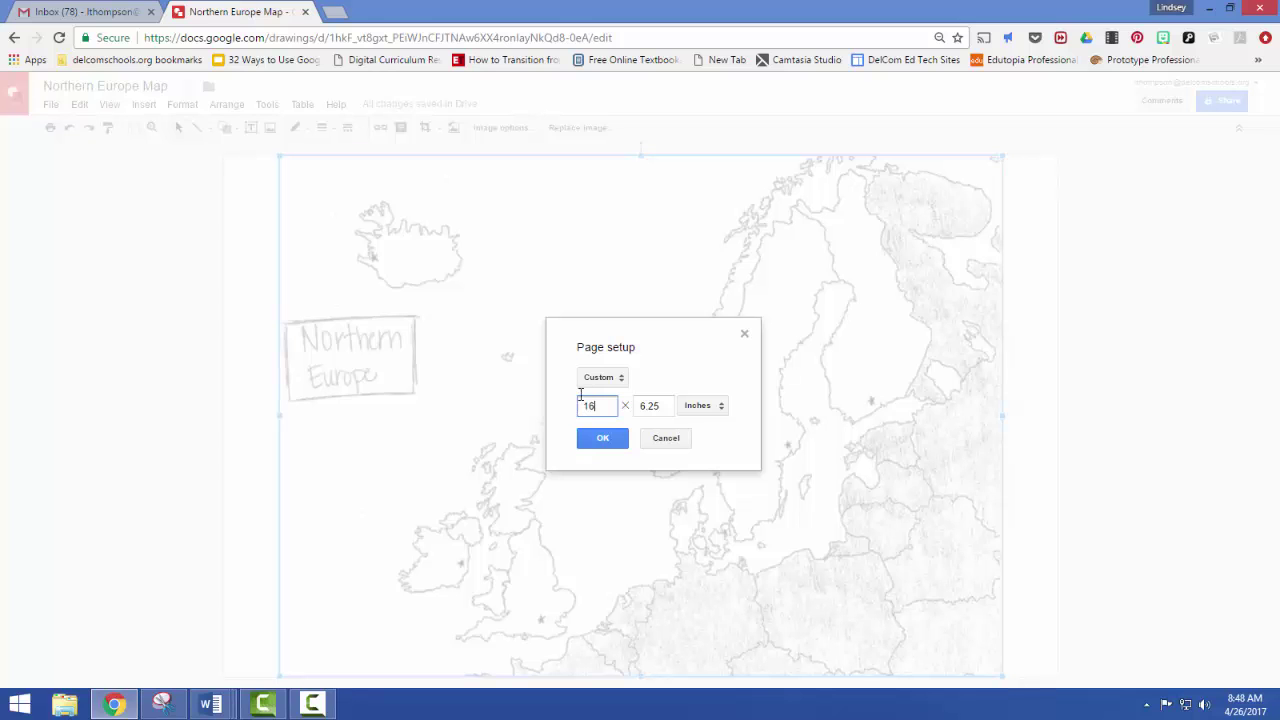
click(612, 442)
click(103, 237)
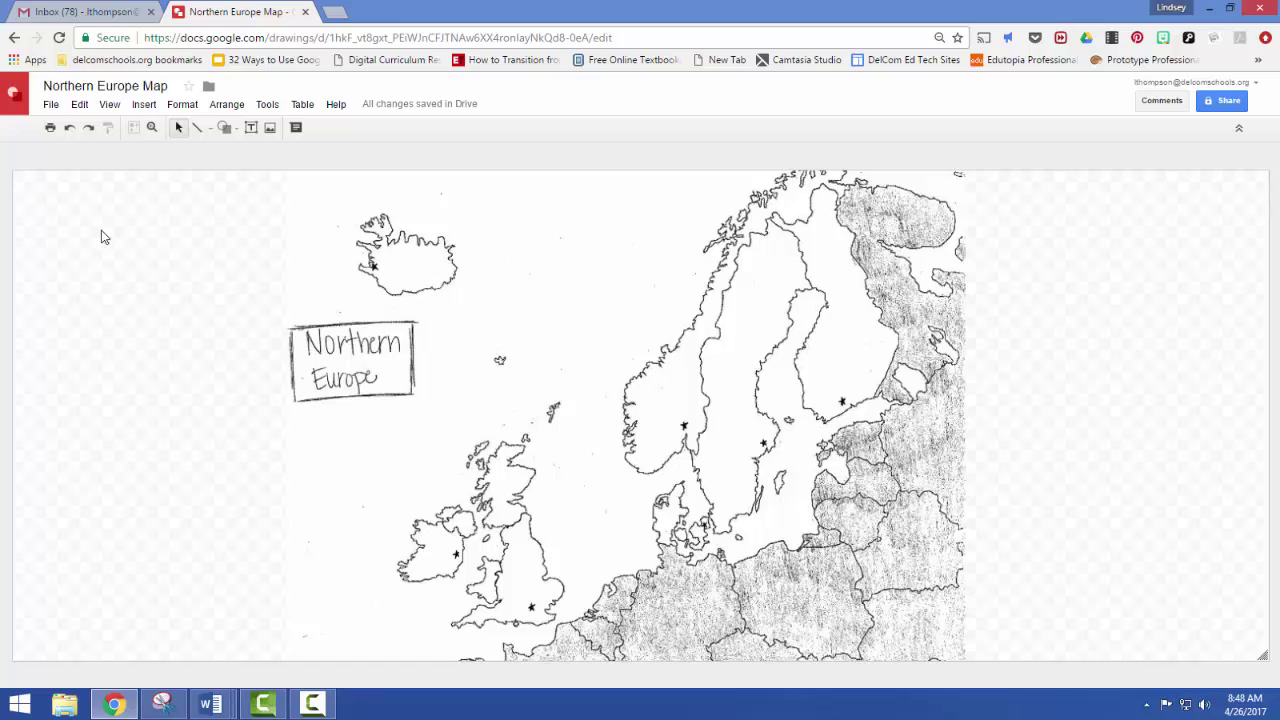
Step: Draw a rectangle covering the blank strip left of the map
click(439, 283)
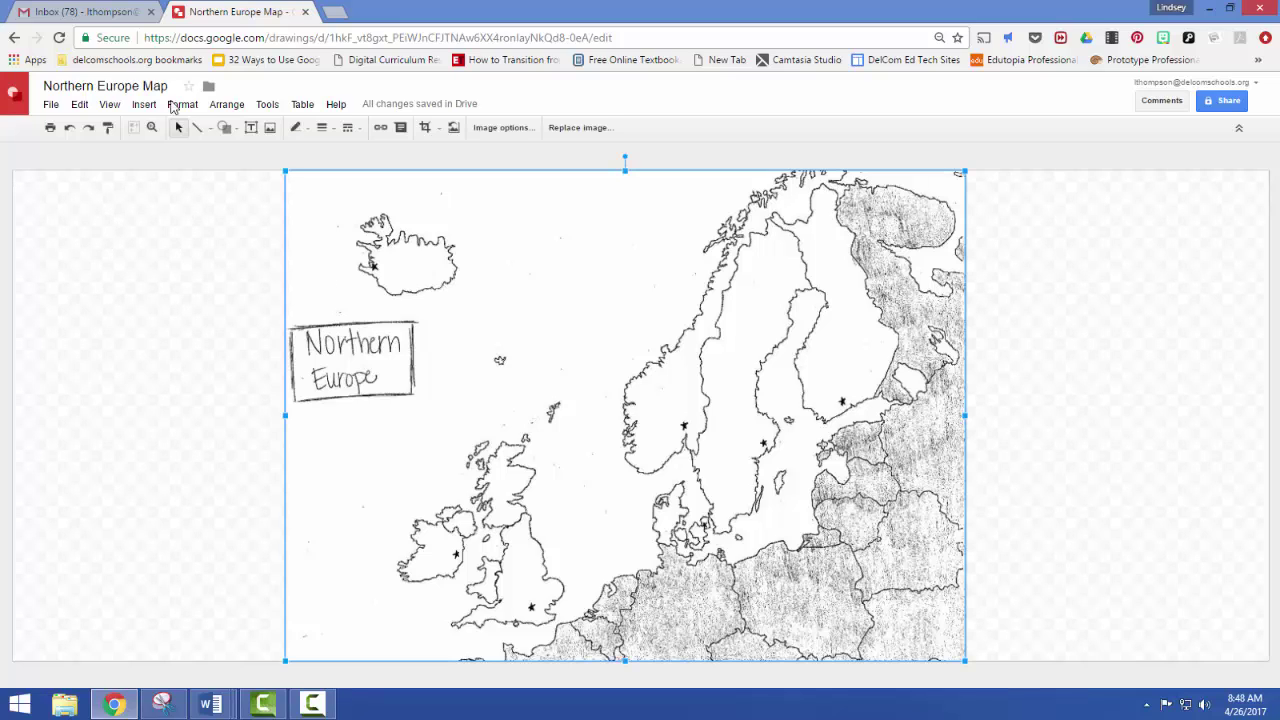
click(228, 131)
mouse_move(234, 154)
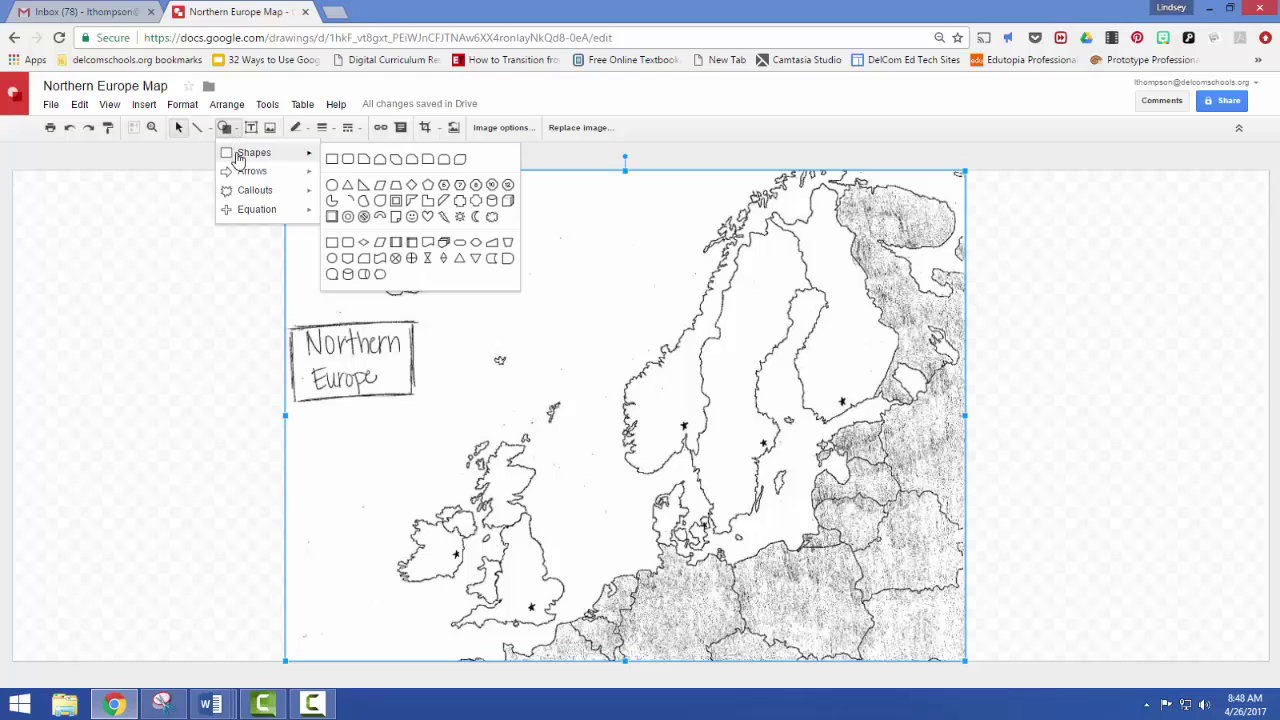
click(331, 161)
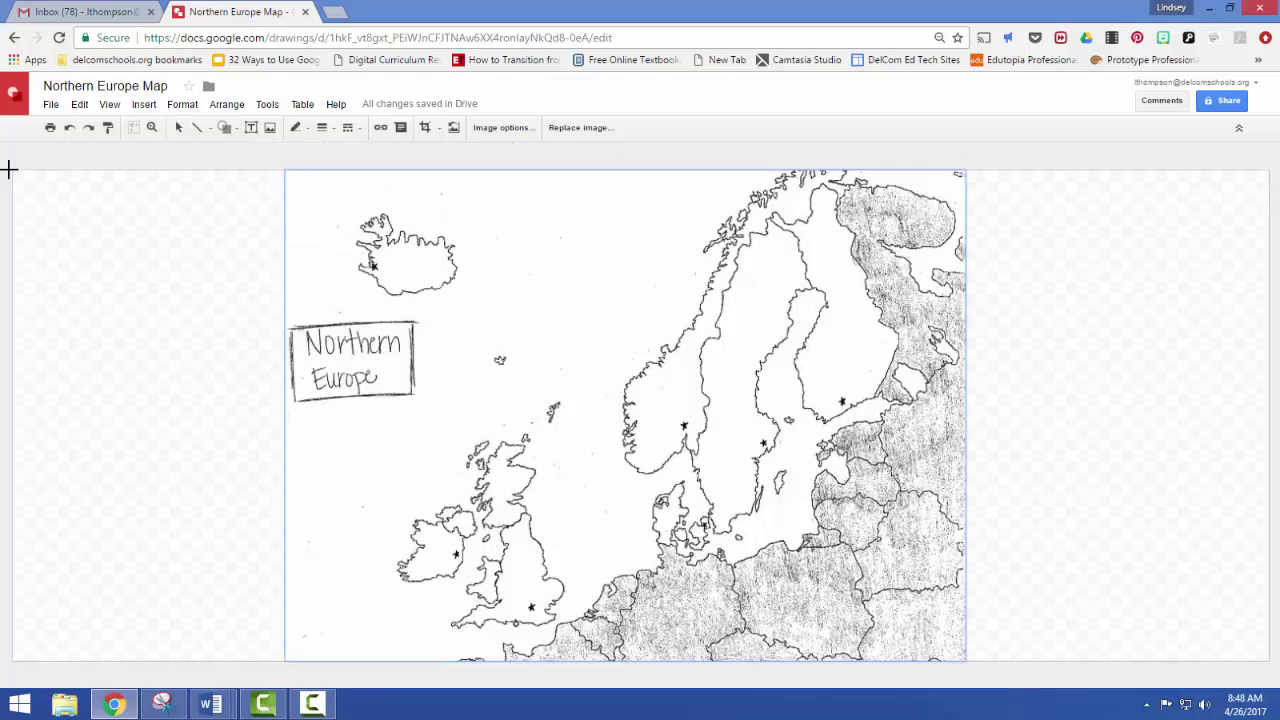
drag(15, 171, 285, 660)
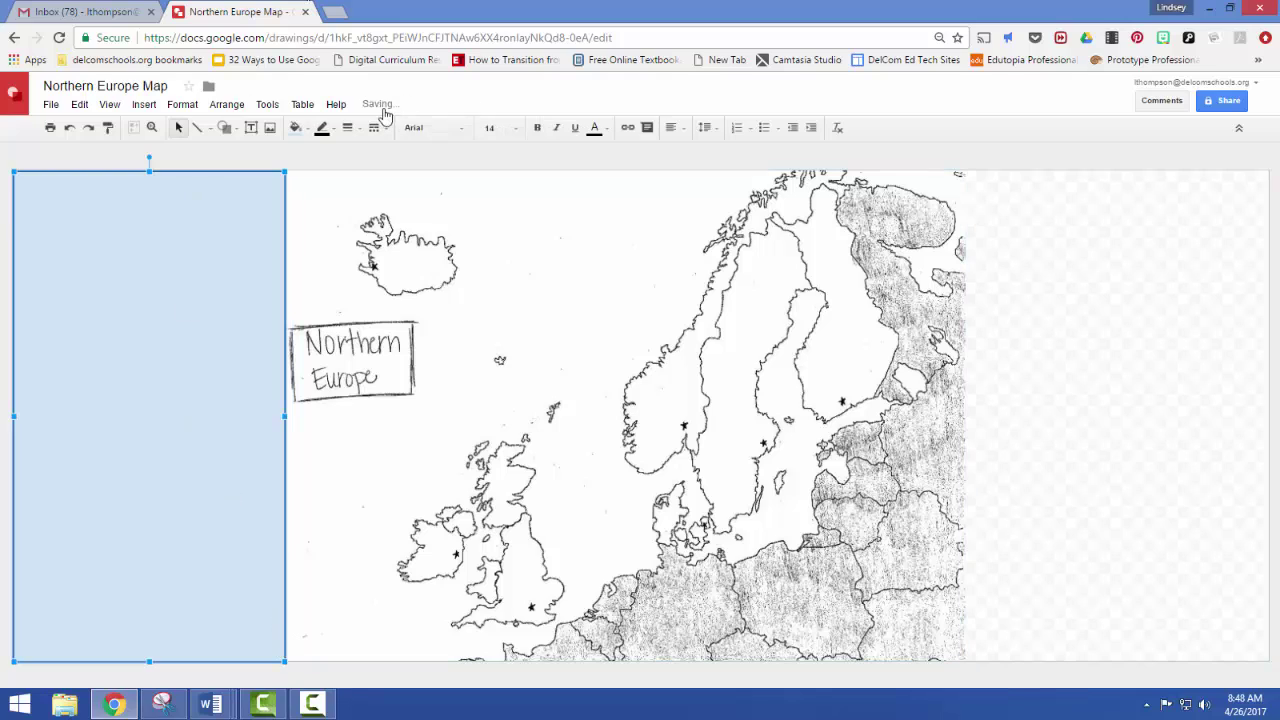
Step: Fill the left rectangle light green and recolour its outline
click(312, 132)
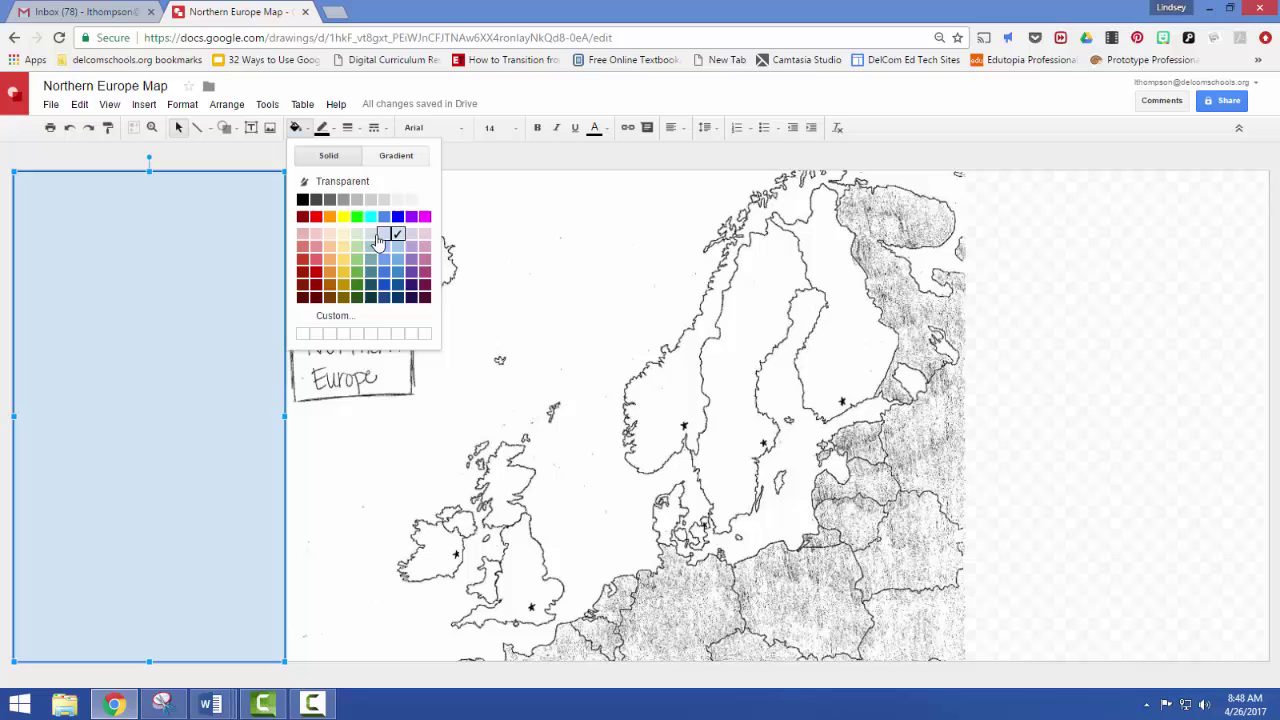
click(358, 234)
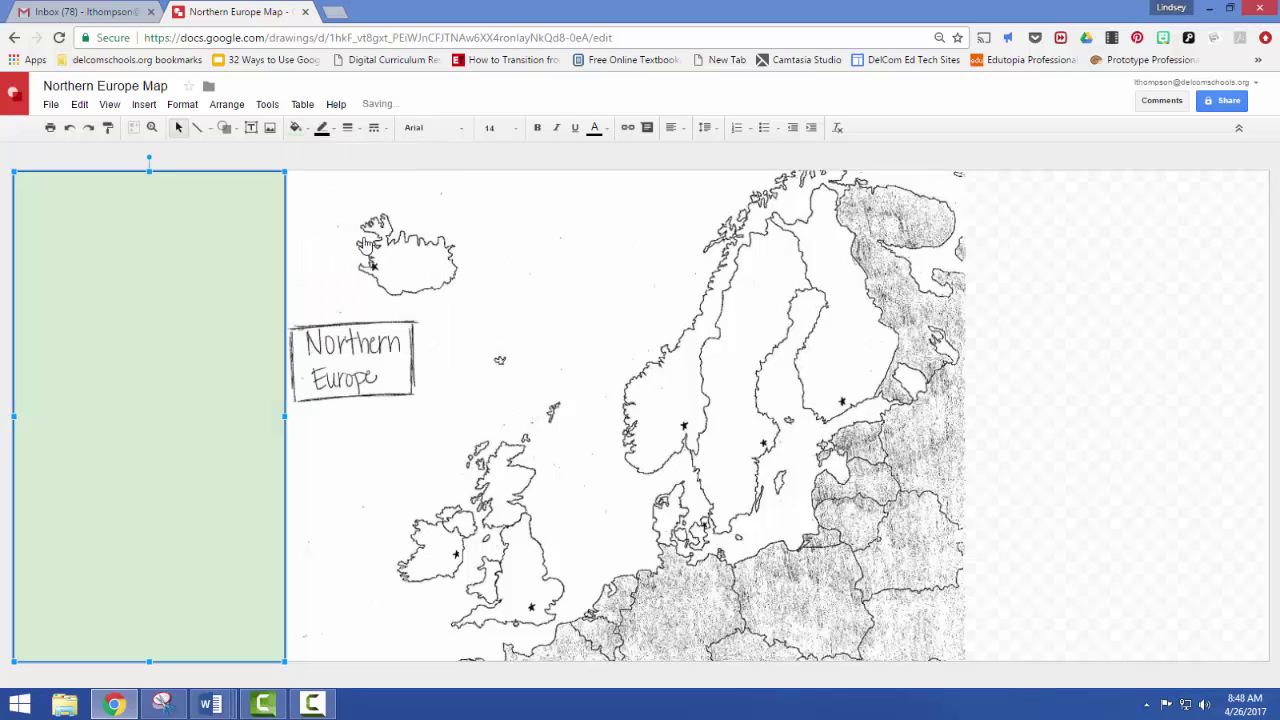
click(336, 131)
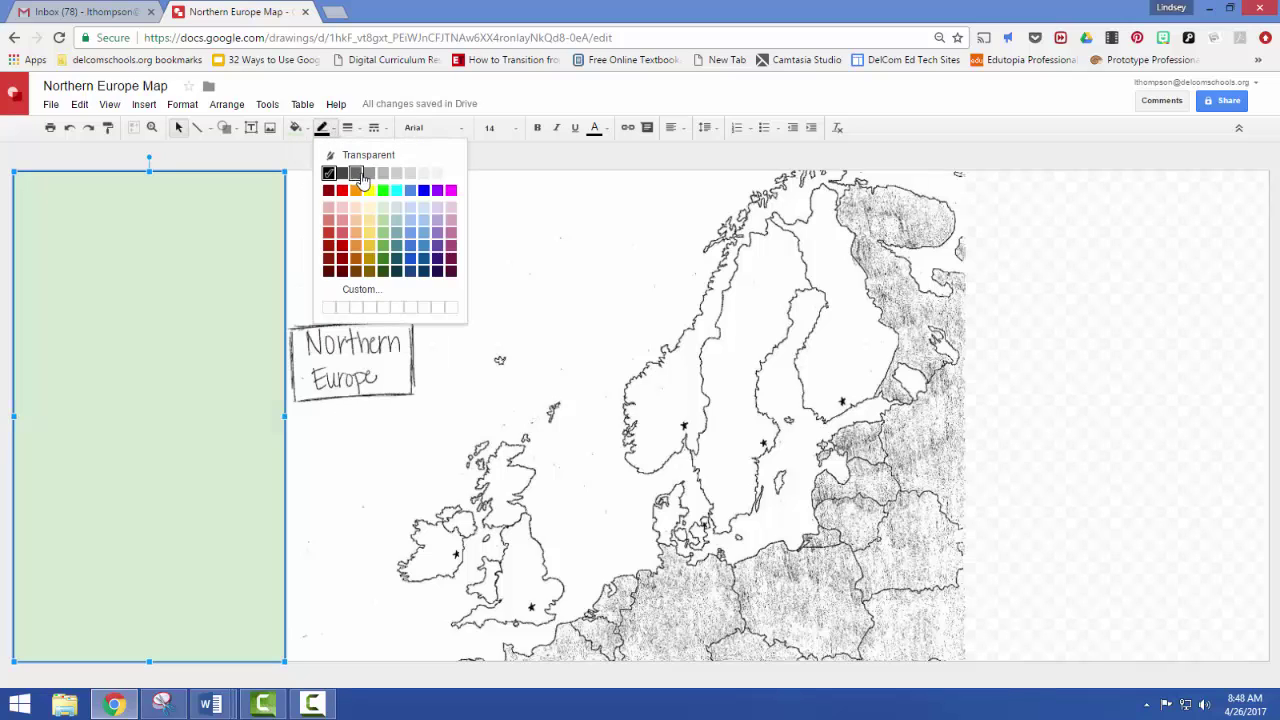
click(379, 210)
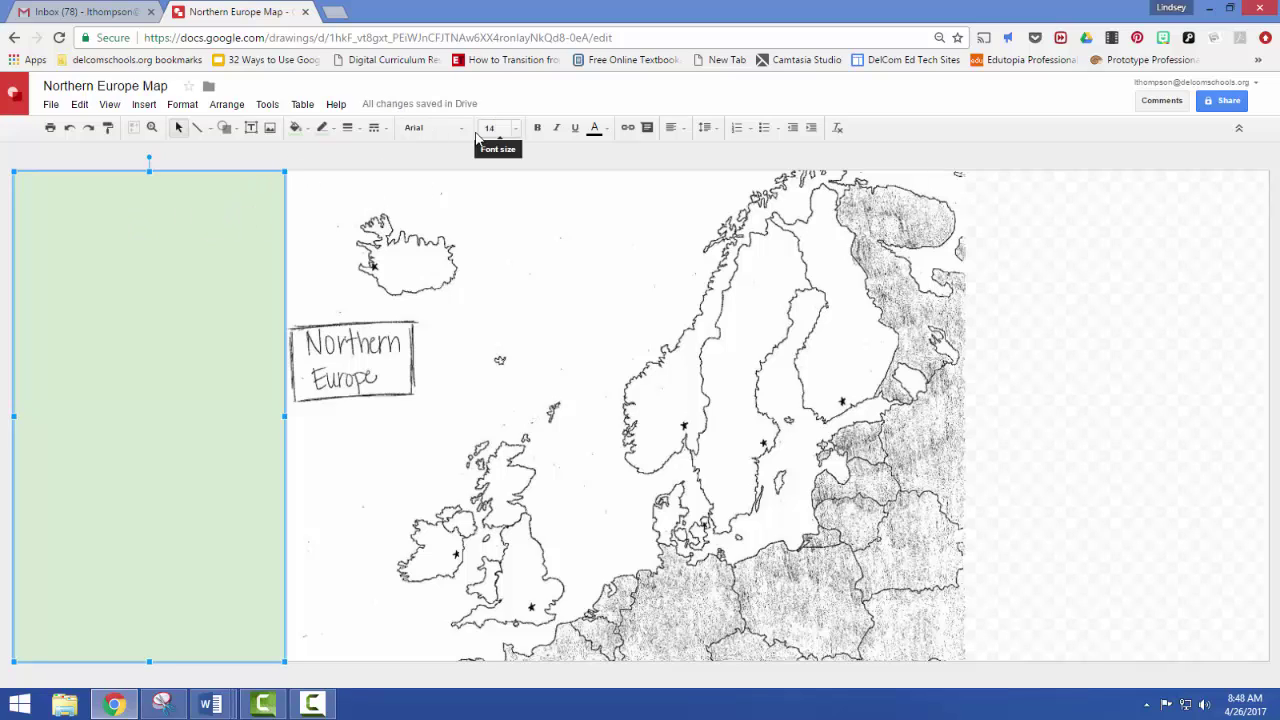
Step: Type the 'Directions' heading in the green panel and start the line below it
text(D)
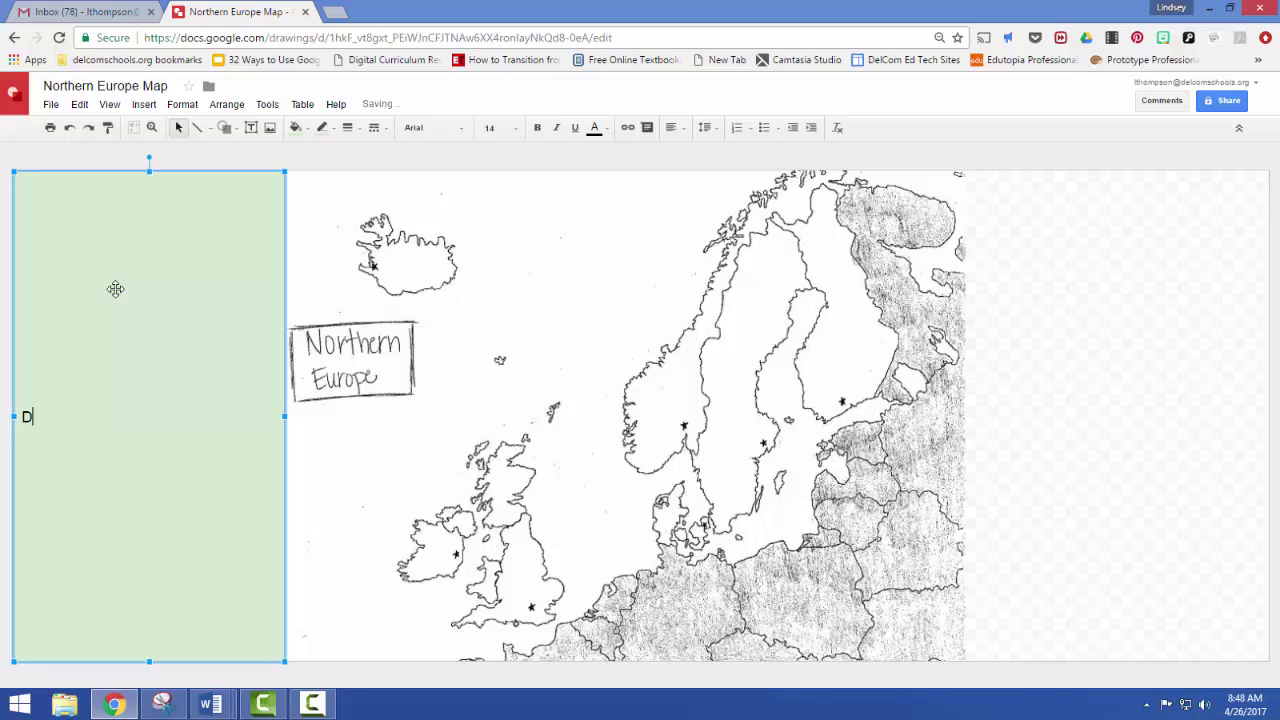
text(irections)
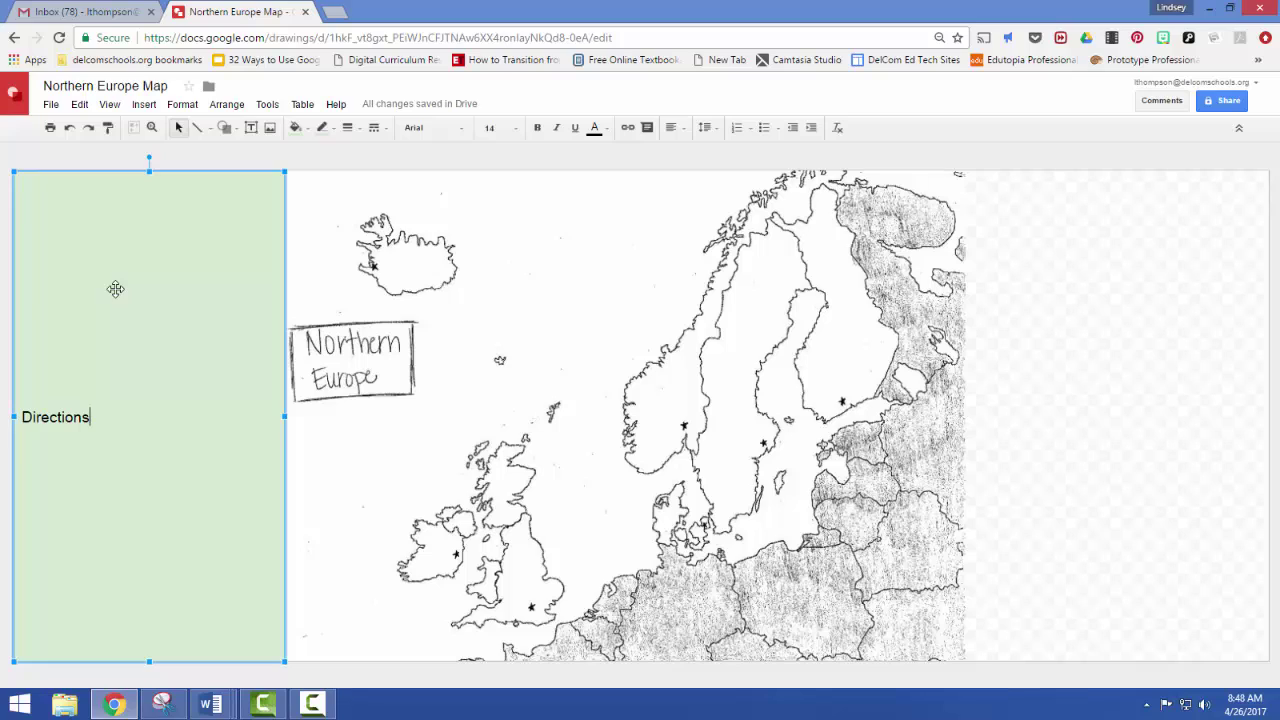
key(Return)
key(BackSpace)
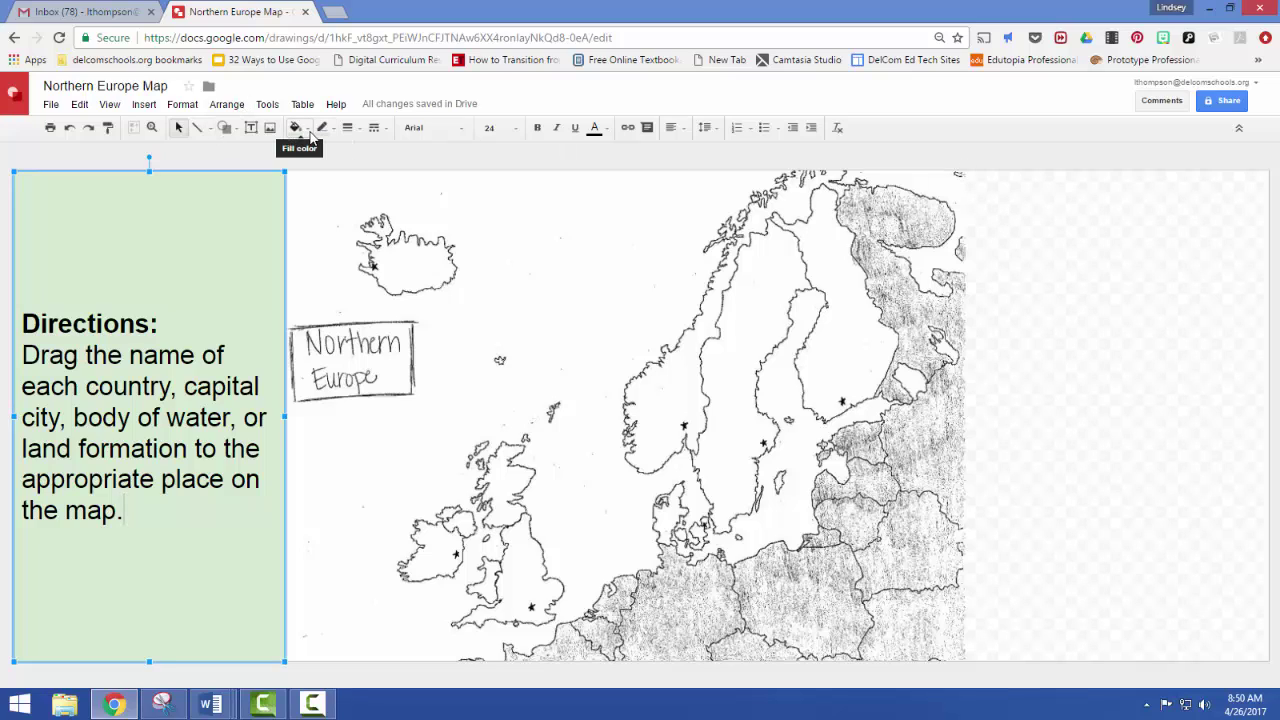
Step: Draw a tall rectangle over the blank strip right of the map
click(227, 129)
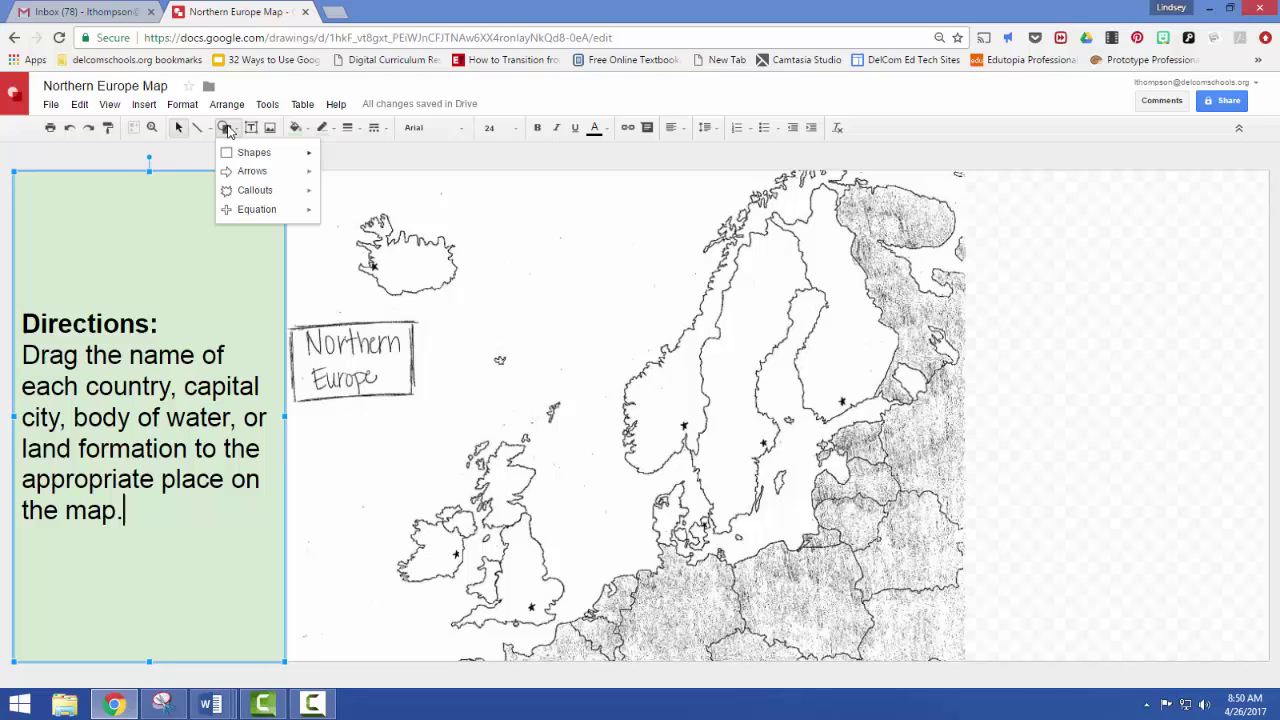
mouse_move(235, 152)
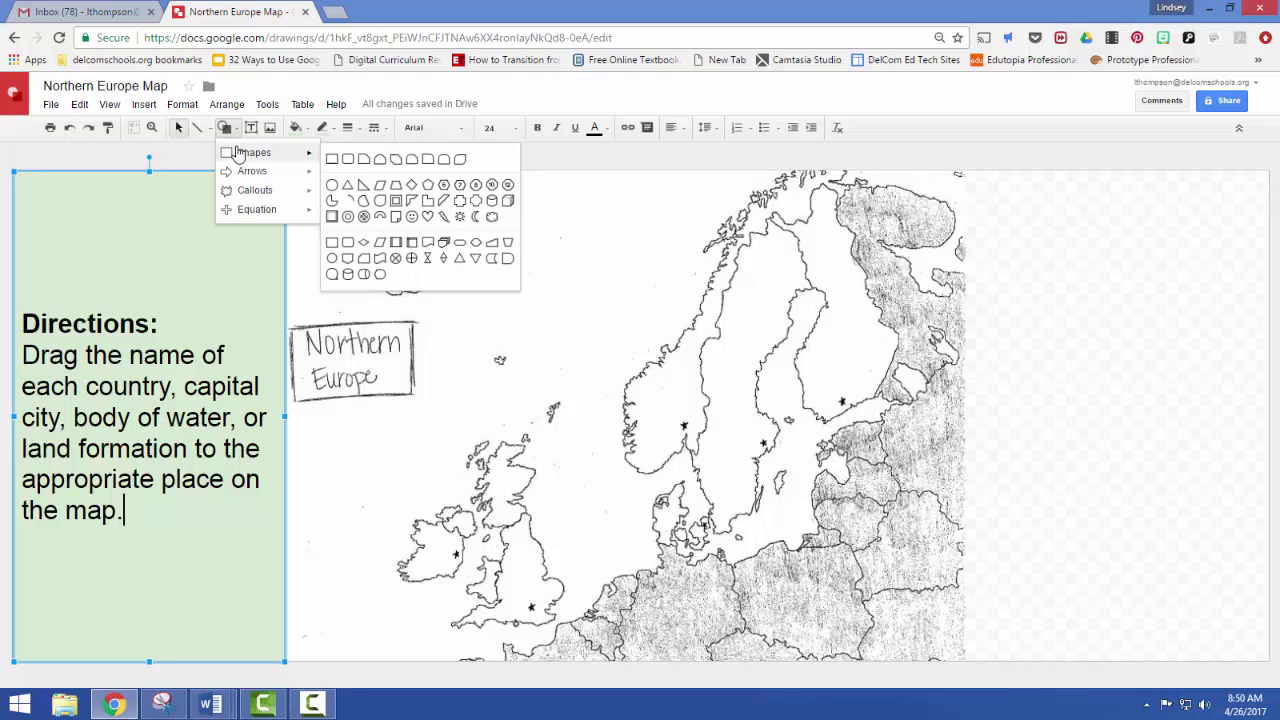
click(335, 163)
drag(968, 171, 1263, 661)
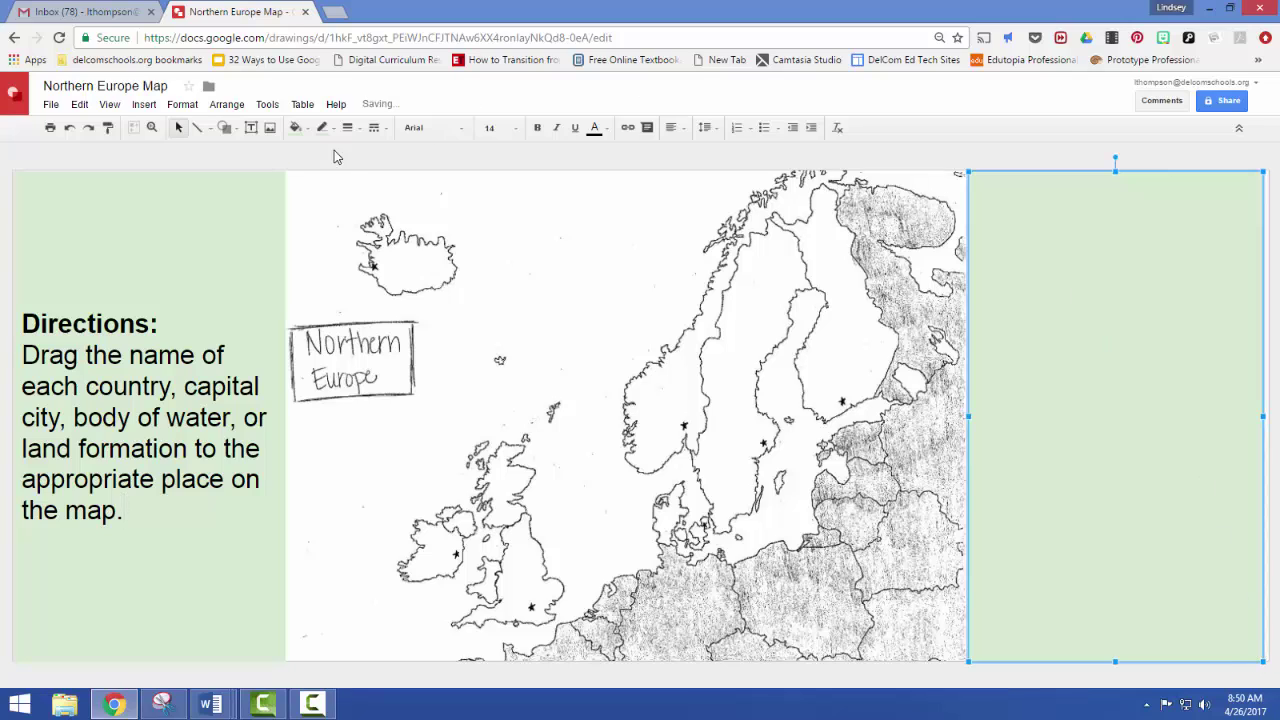
Step: Give the right rectangle a light blue fill and light blue outline
click(308, 129)
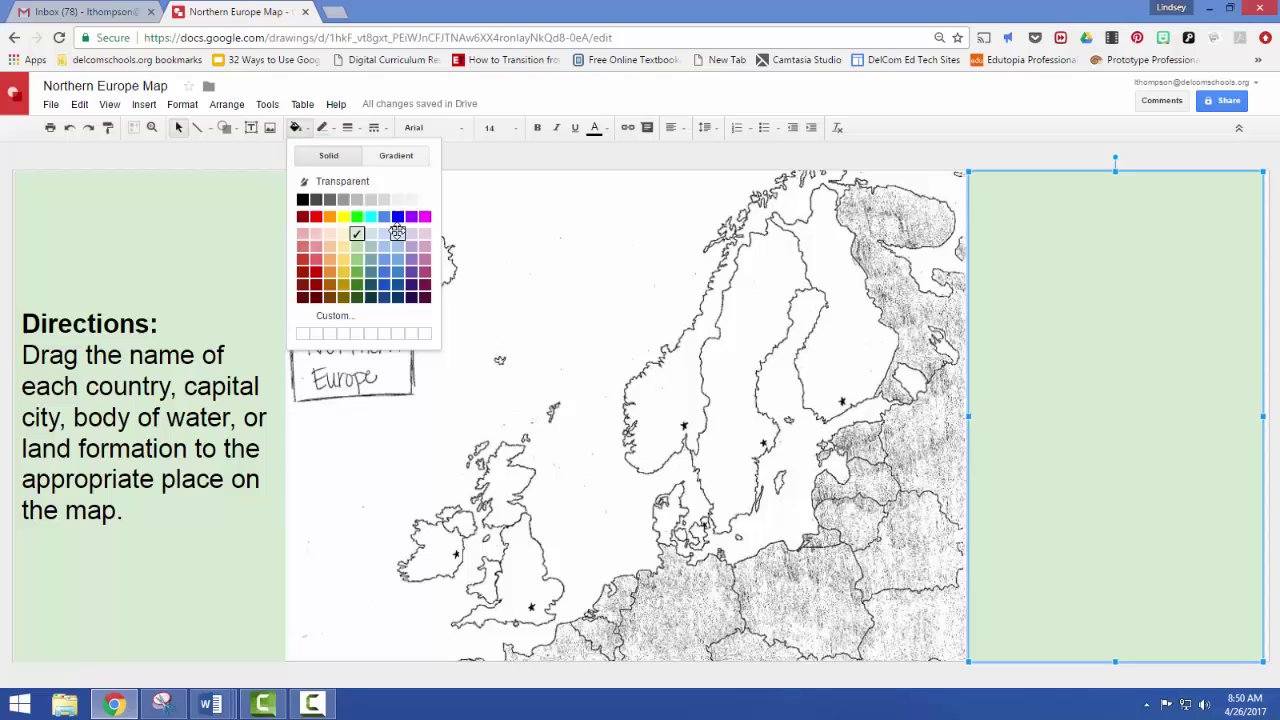
click(397, 233)
click(325, 128)
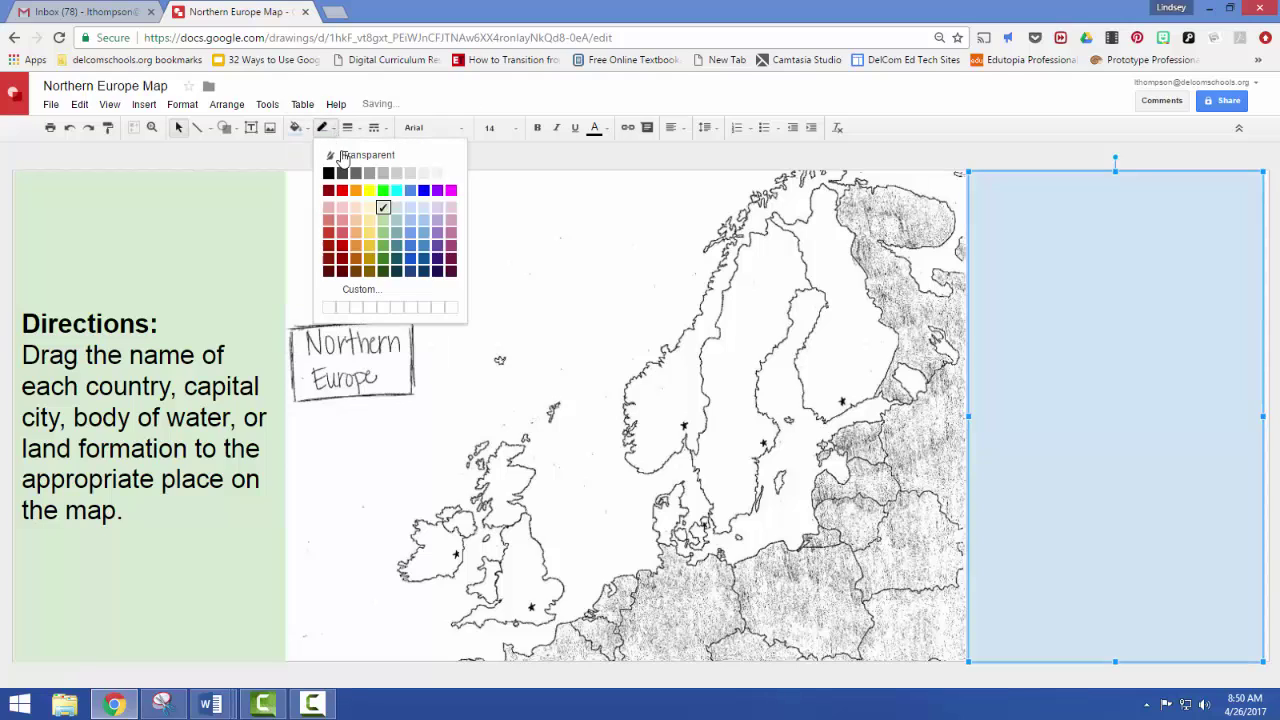
click(421, 212)
click(873, 156)
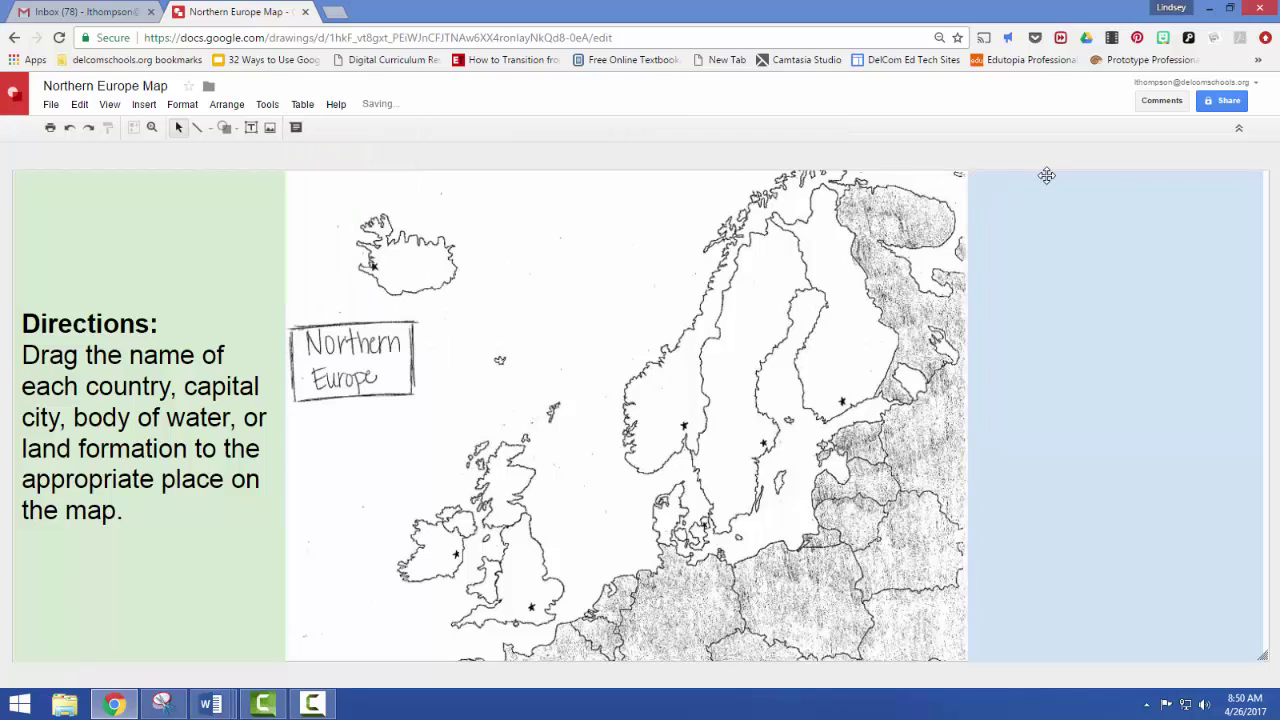
click(1175, 209)
click(1273, 401)
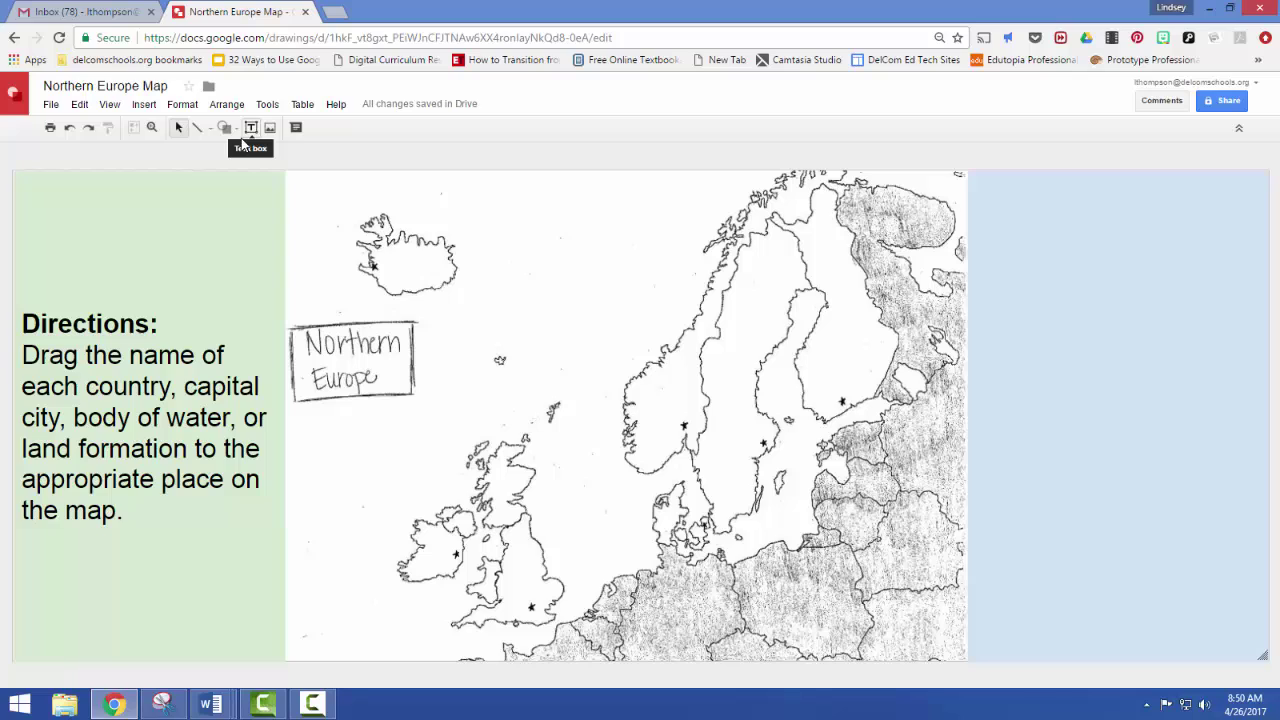
Step: Draw a small pink box at the top of the blue panel
click(224, 127)
mouse_move(260, 163)
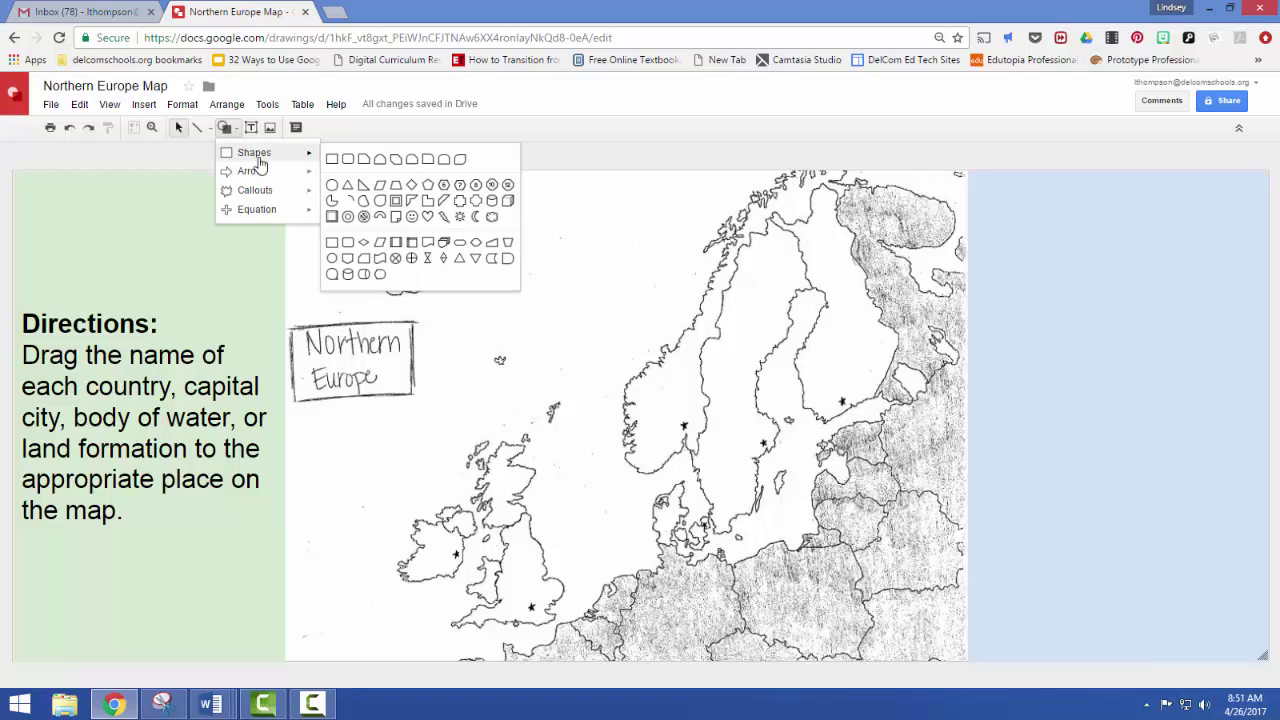
click(331, 162)
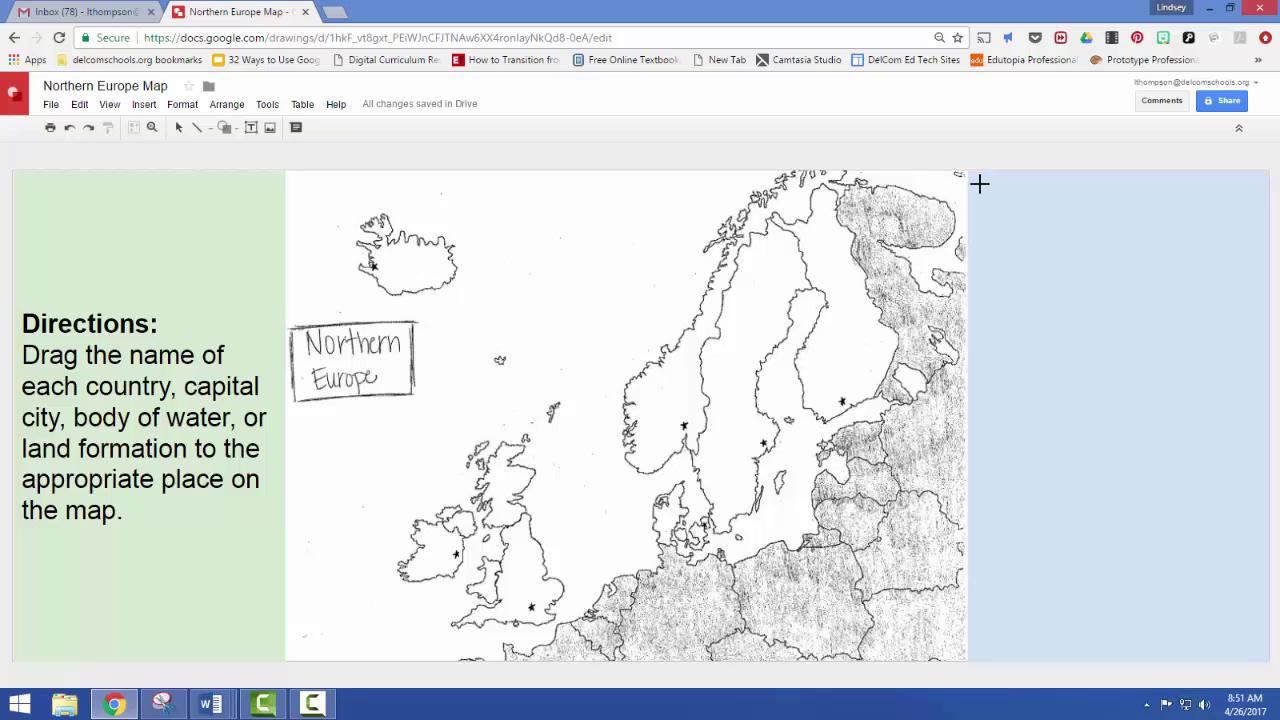
drag(979, 183, 1056, 213)
click(295, 127)
click(423, 240)
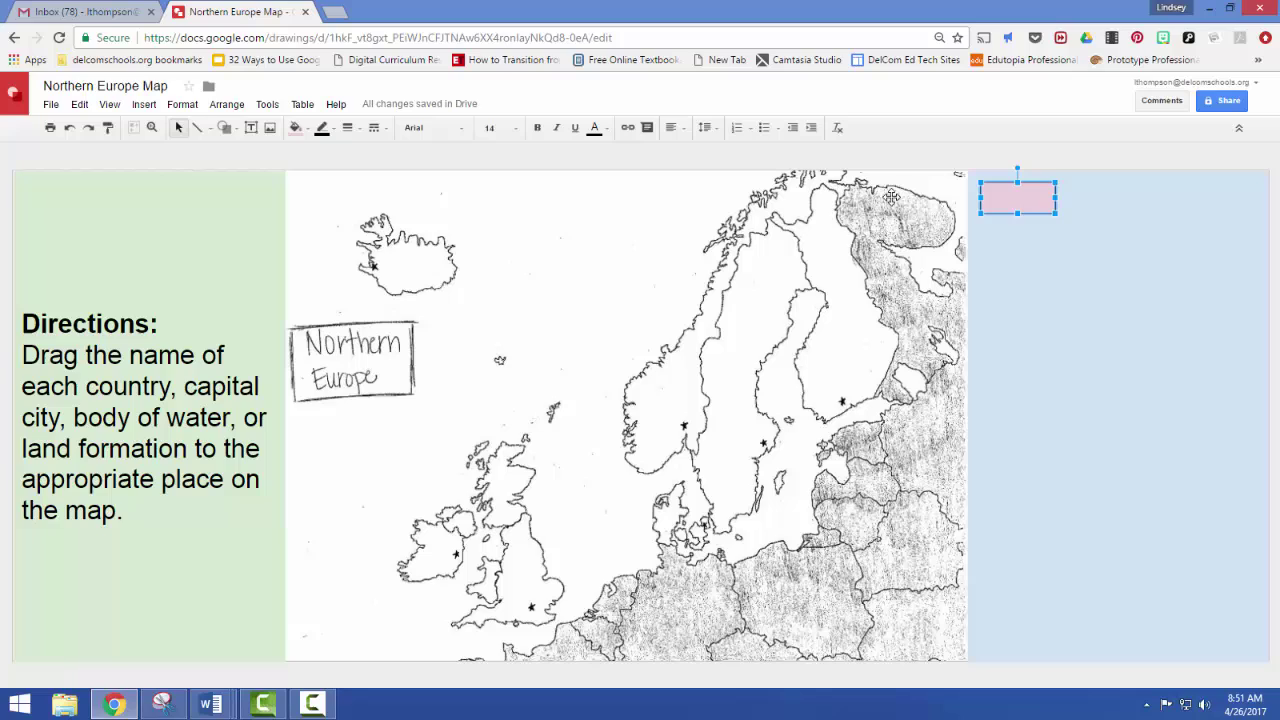
drag(1055, 212, 1046, 202)
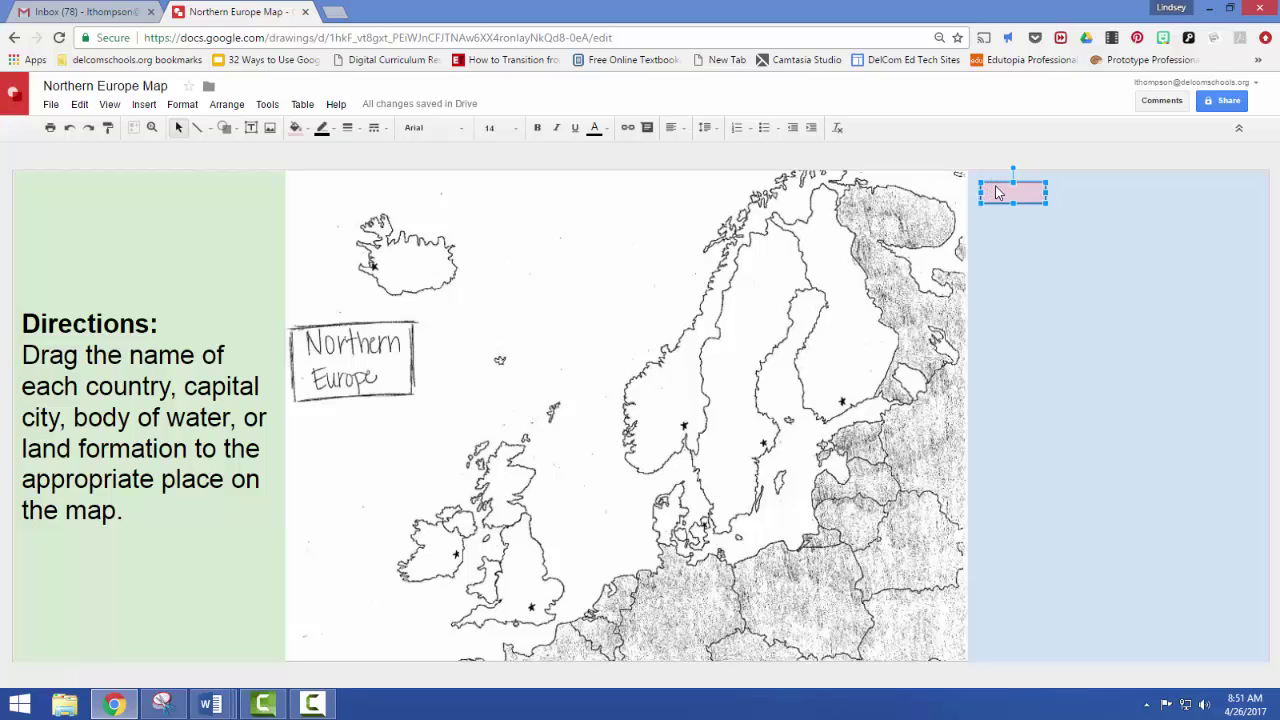
Step: Write 'Iceland' in the pink box in centred 10-point text
double_click(995, 193)
text(Iceland)
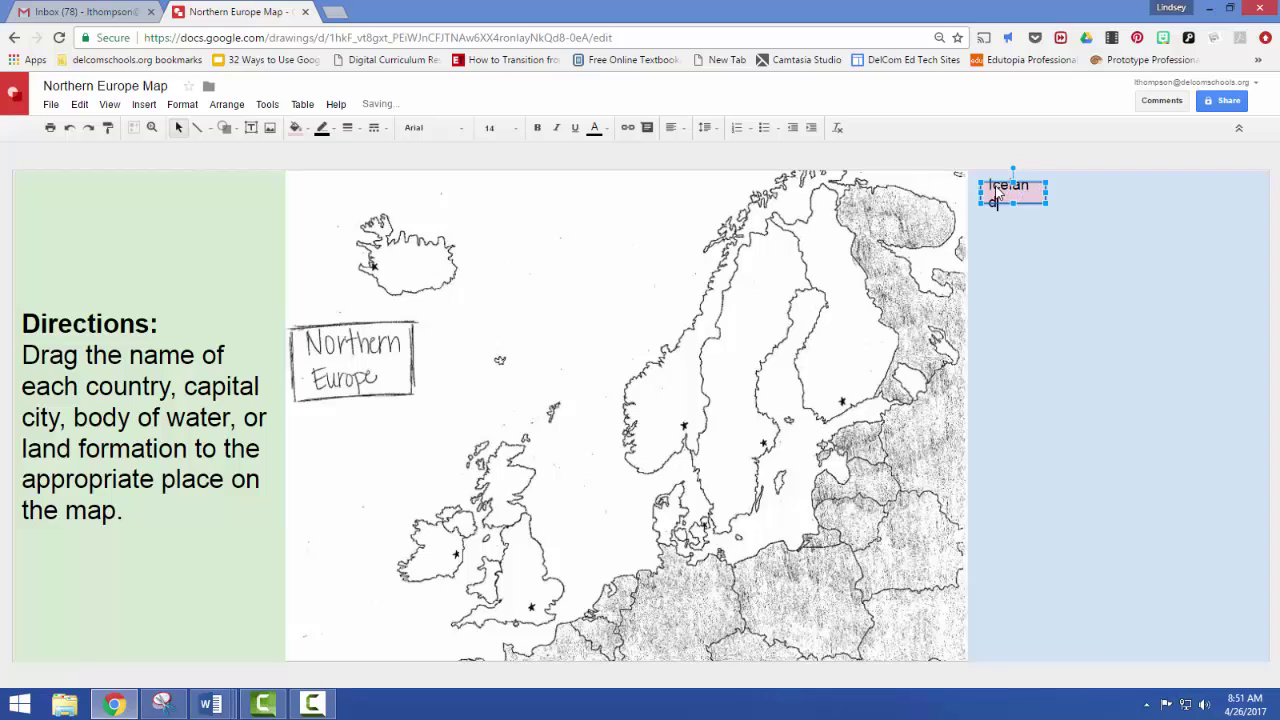
double_click(995, 200)
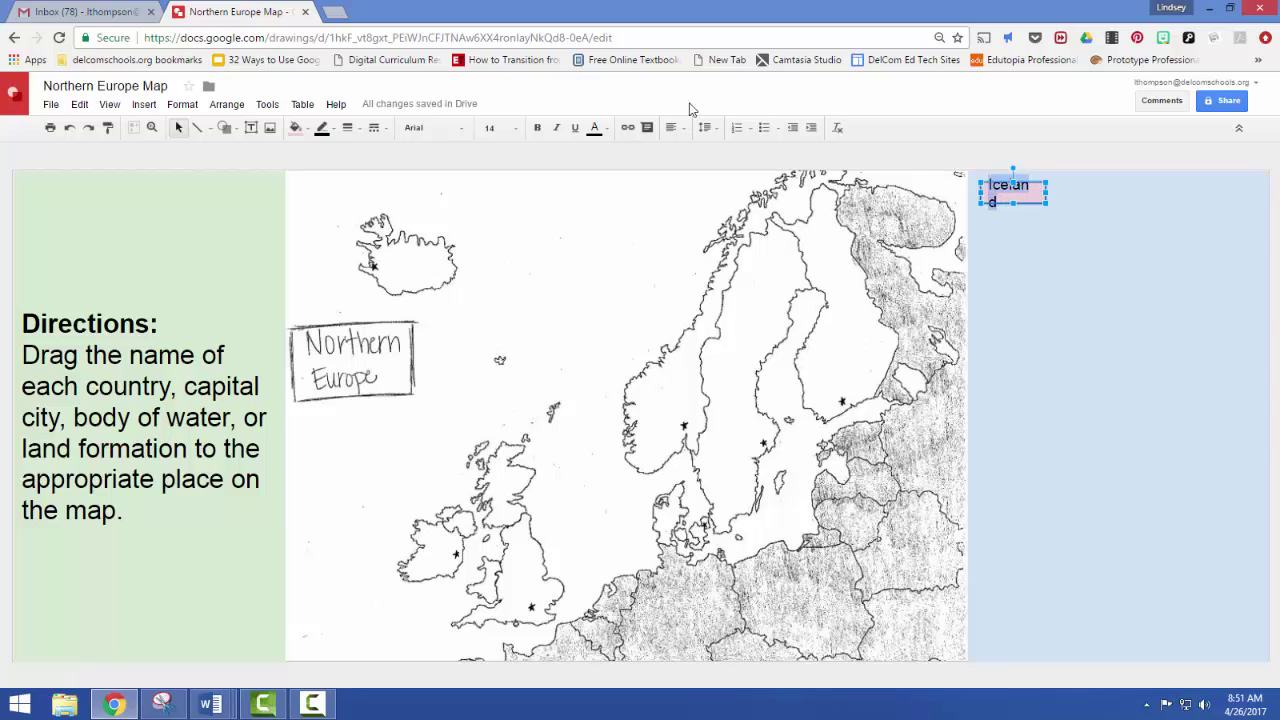
click(498, 128)
click(500, 229)
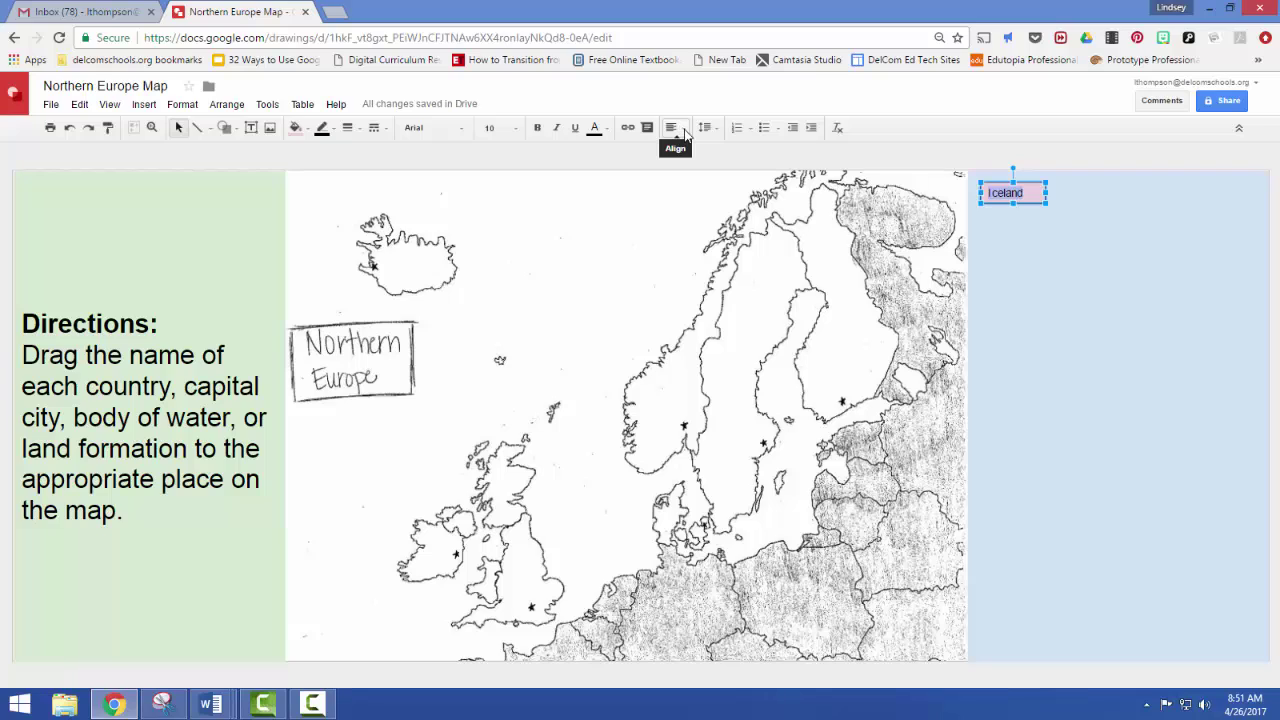
click(685, 135)
click(697, 151)
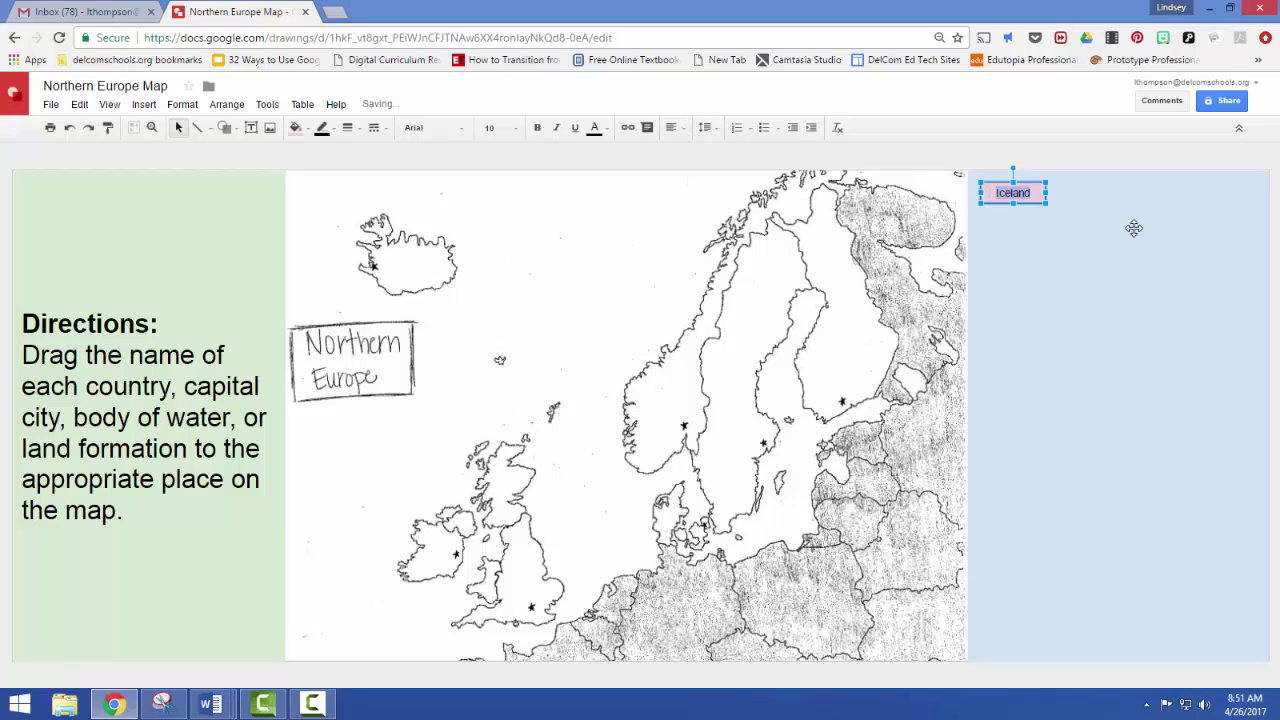
Step: Paste several copies of the Iceland label and line them up in rows
click(1080, 201)
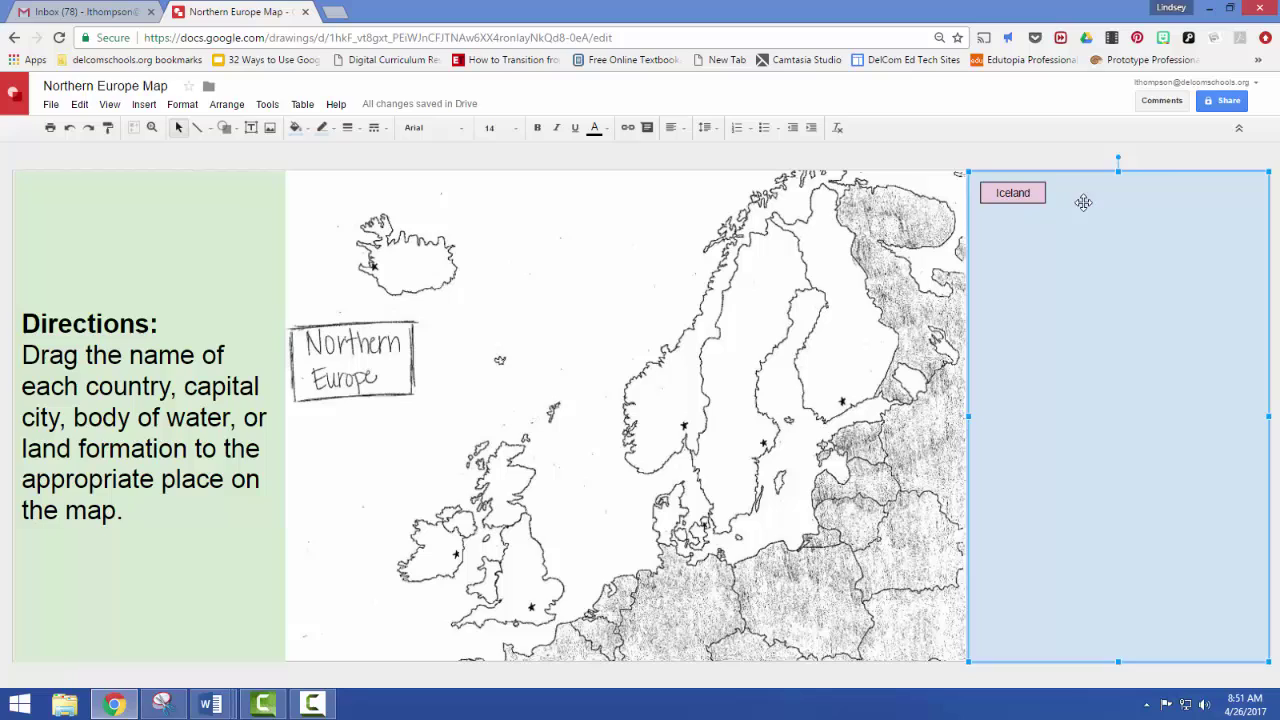
click(1036, 185)
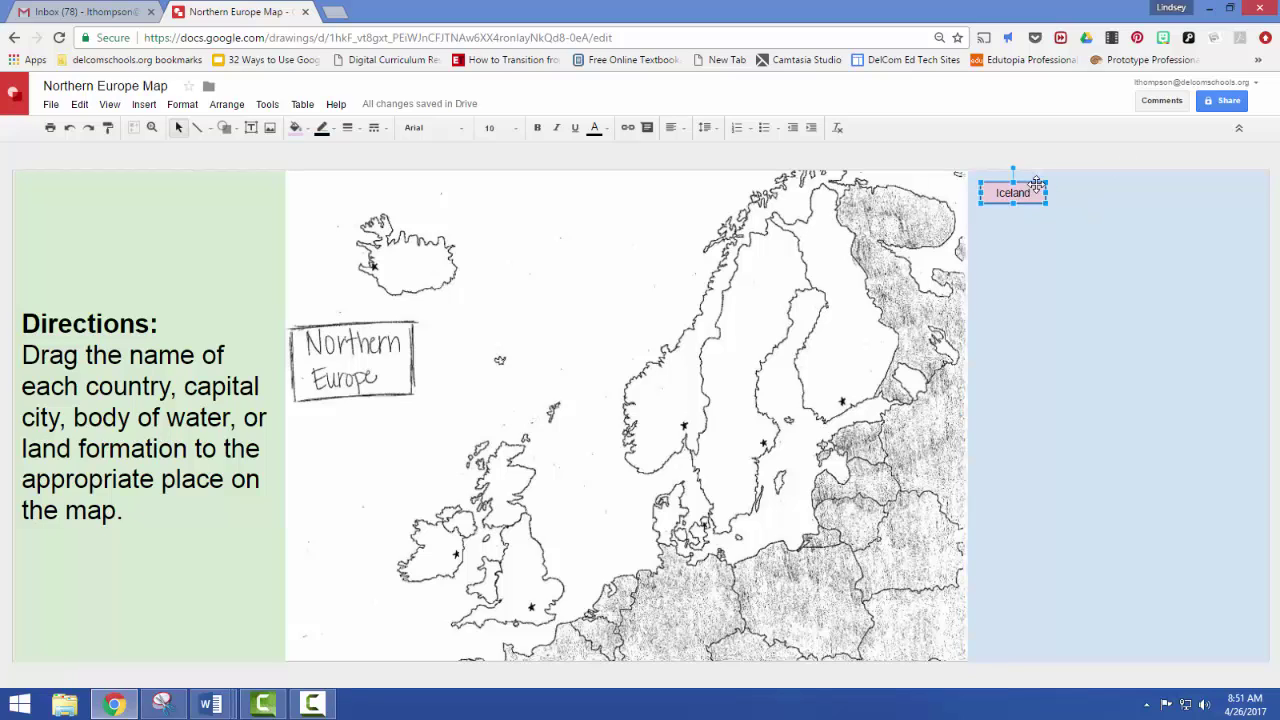
click(1076, 200)
key(ctrl+v)
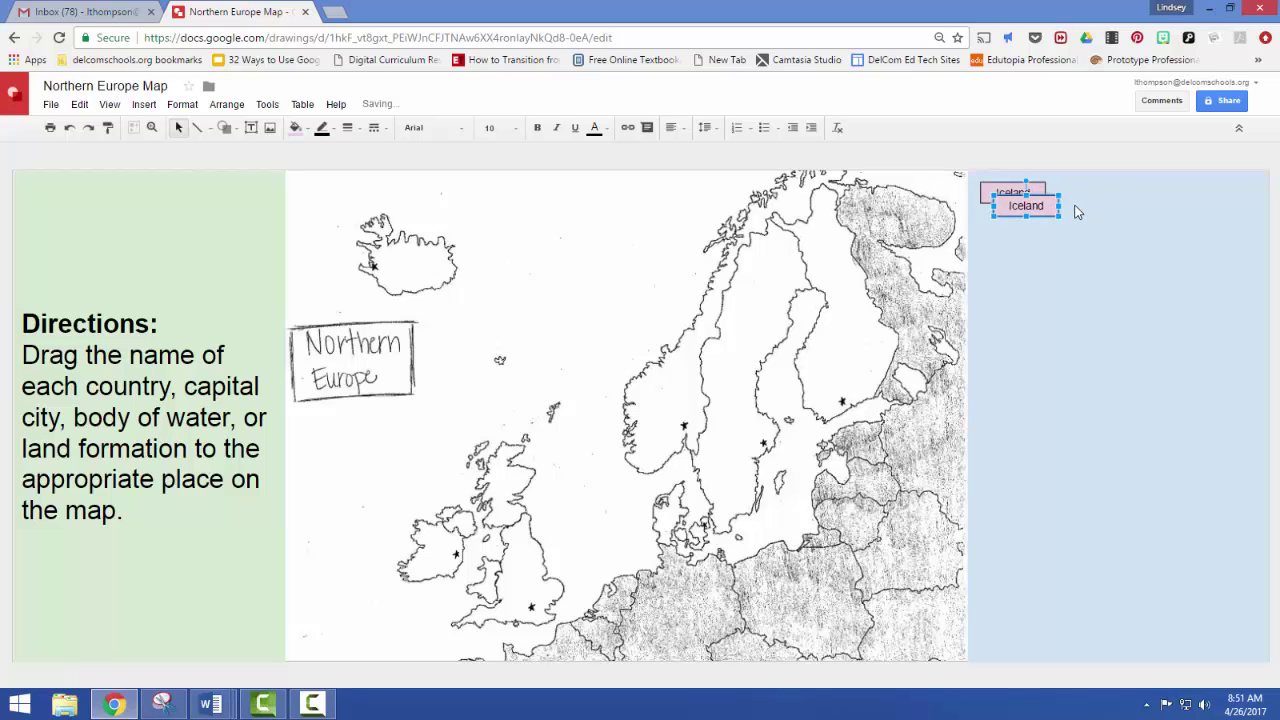
drag(1108, 184, 1108, 185)
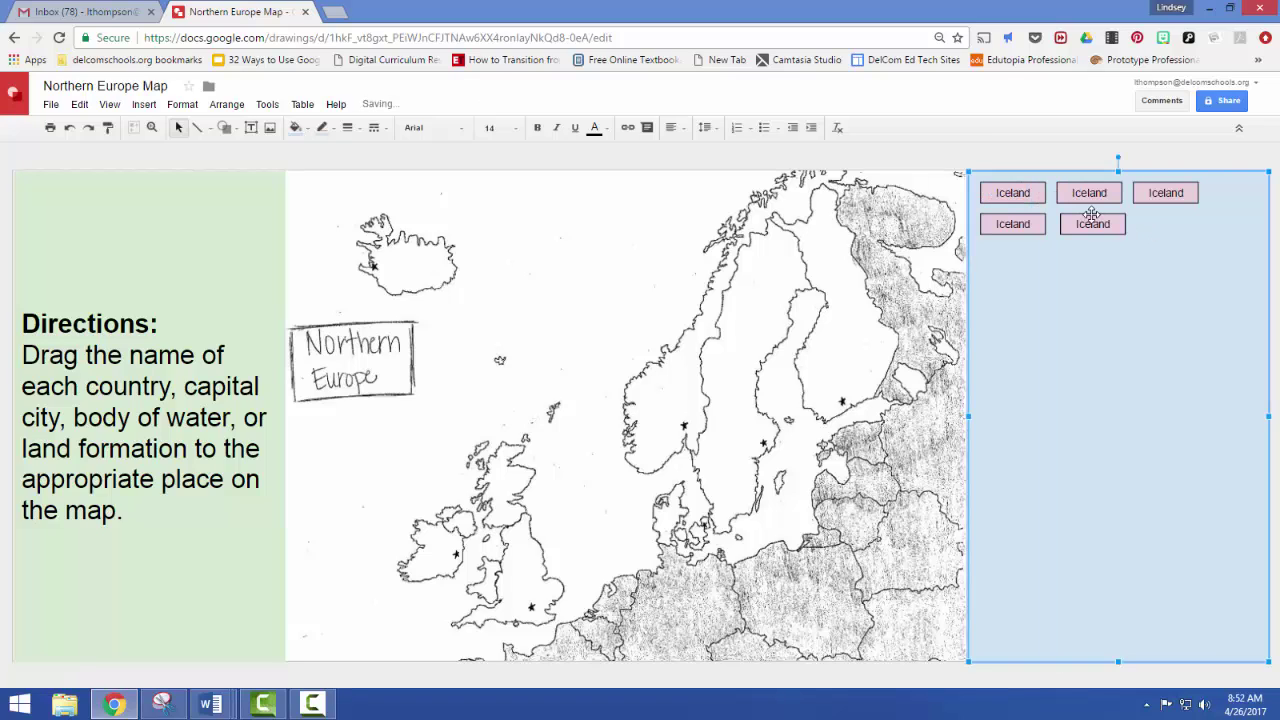
click(1092, 214)
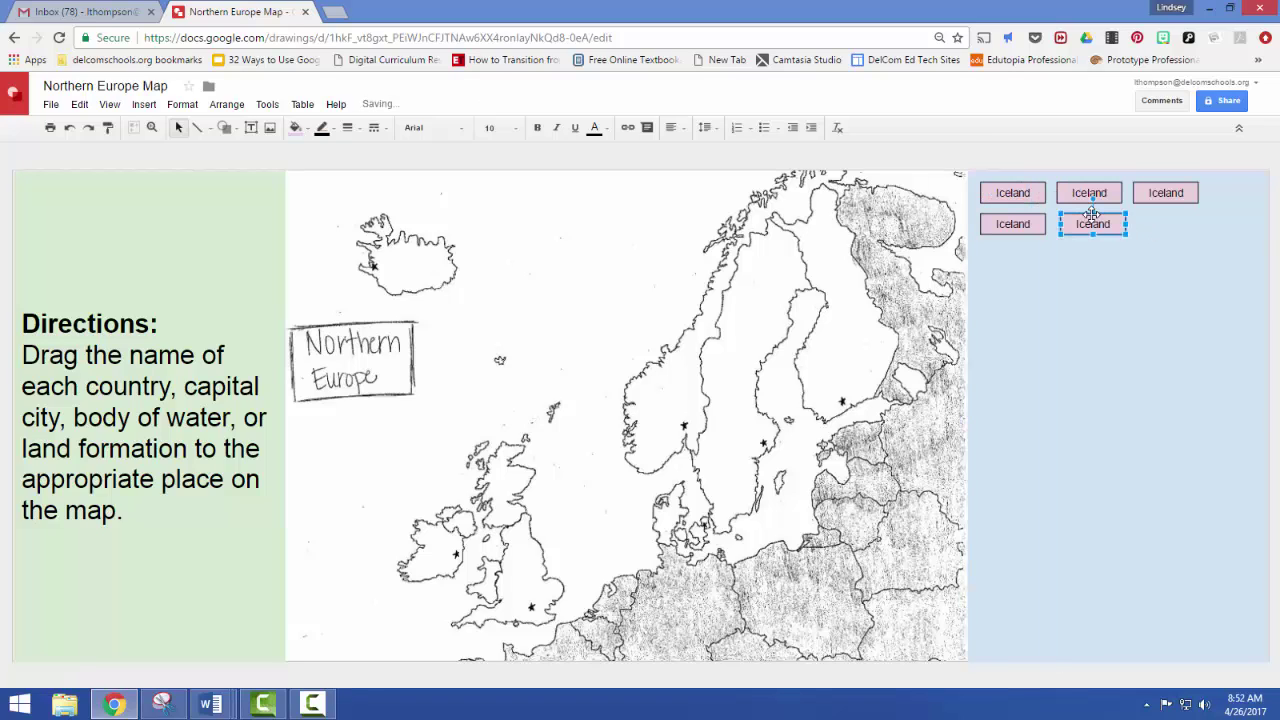
drag(1092, 214, 1182, 214)
click(1160, 225)
key(ctrl+v)
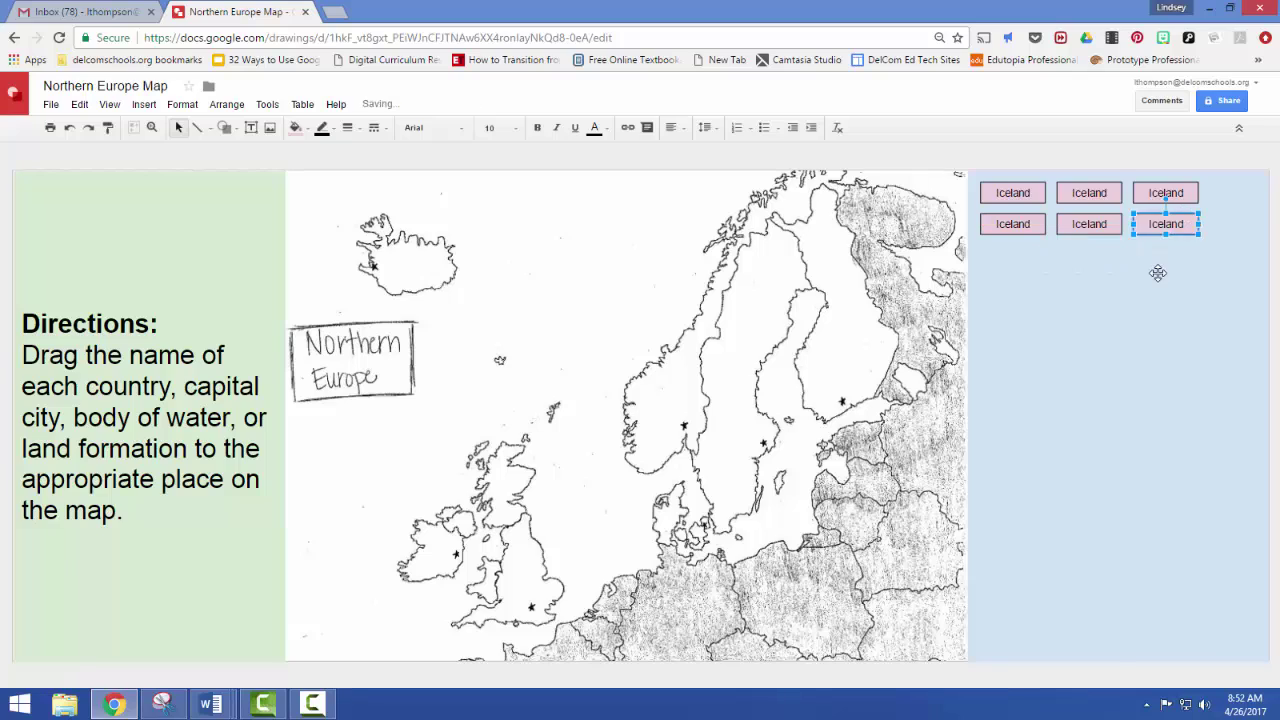
click(1013, 303)
key(ctrl+v)
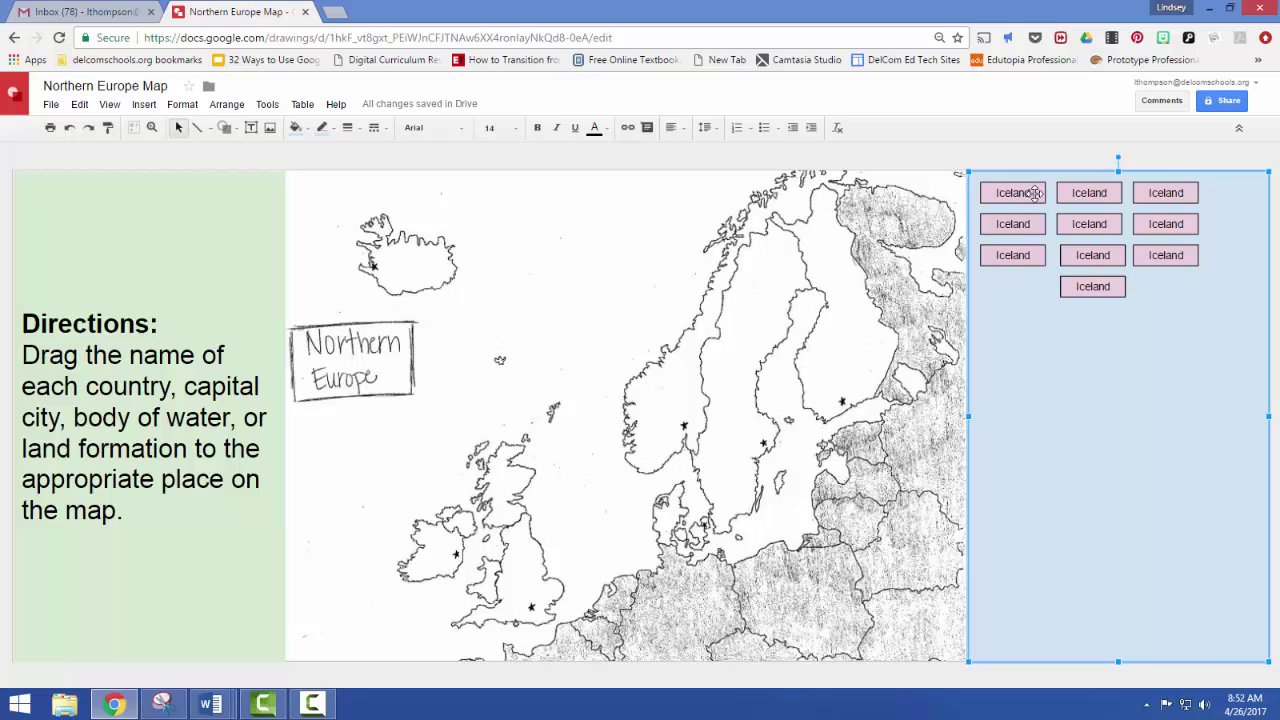
Step: Select the second top-row label and start renaming it to Finland
click(1094, 194)
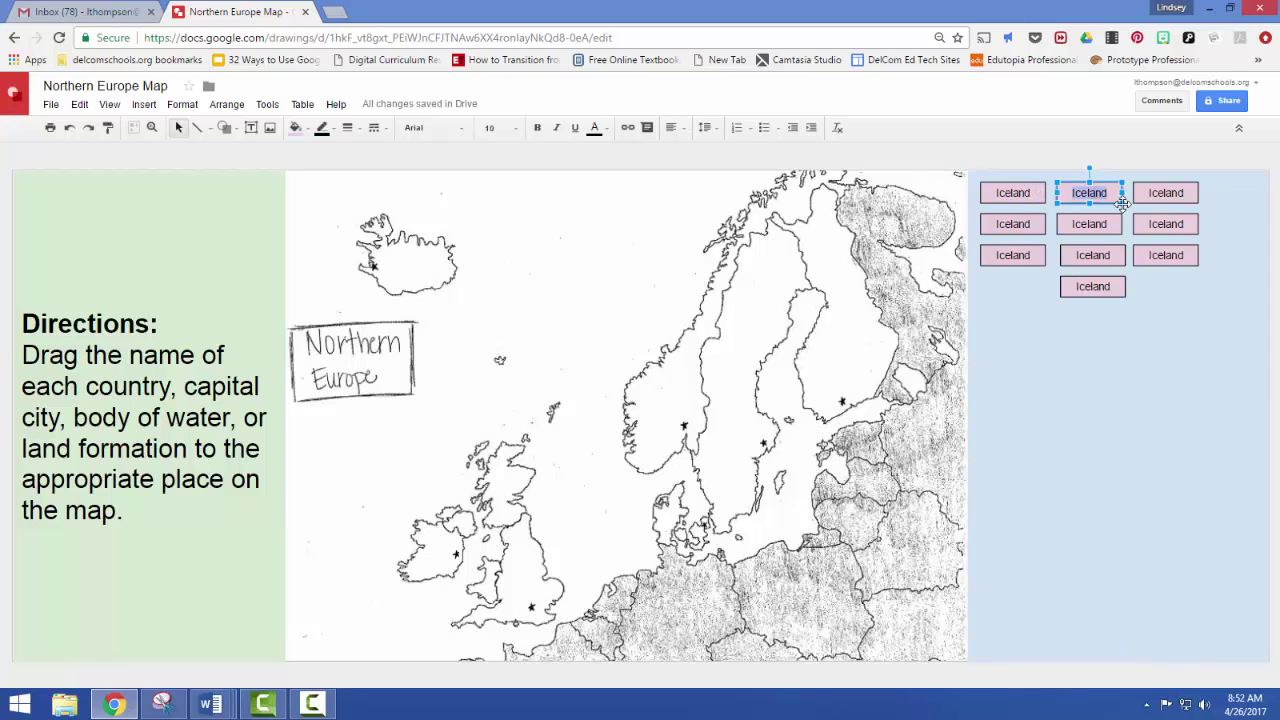
text(Finla)
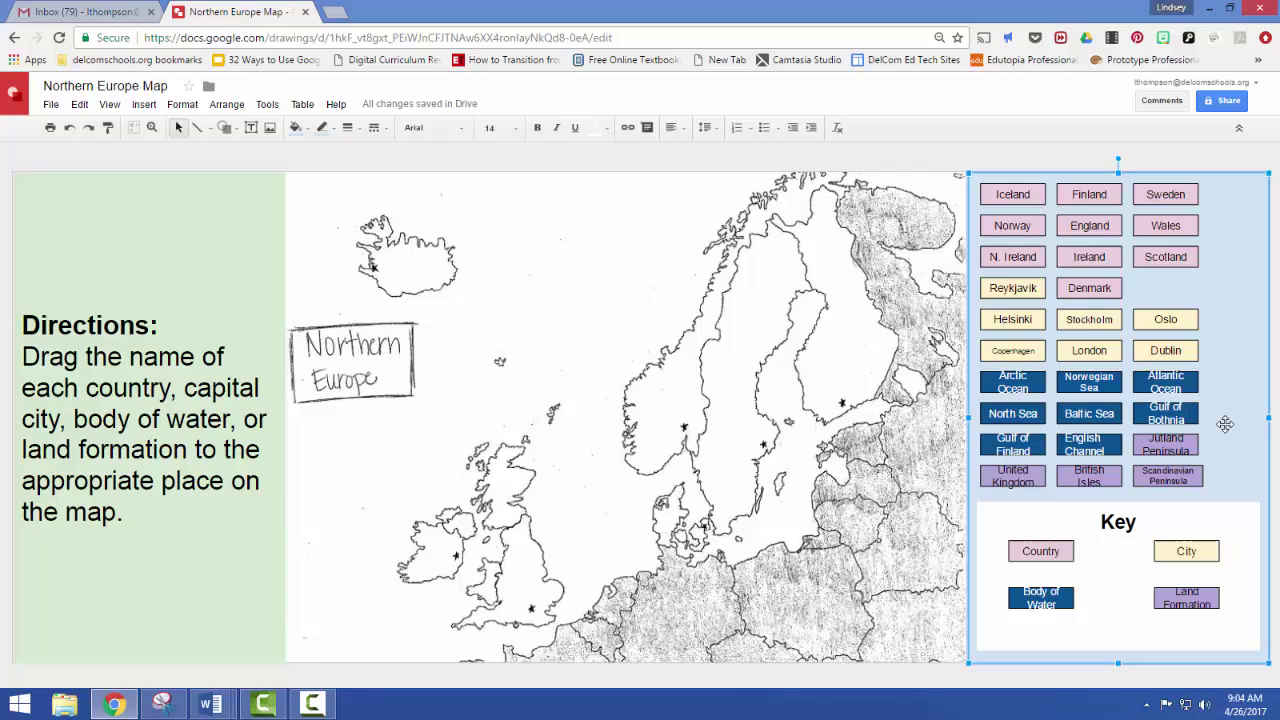
Step: Try out the worksheet by dragging the Iceland and Reykjavik labels onto Iceland on the map
click(913, 156)
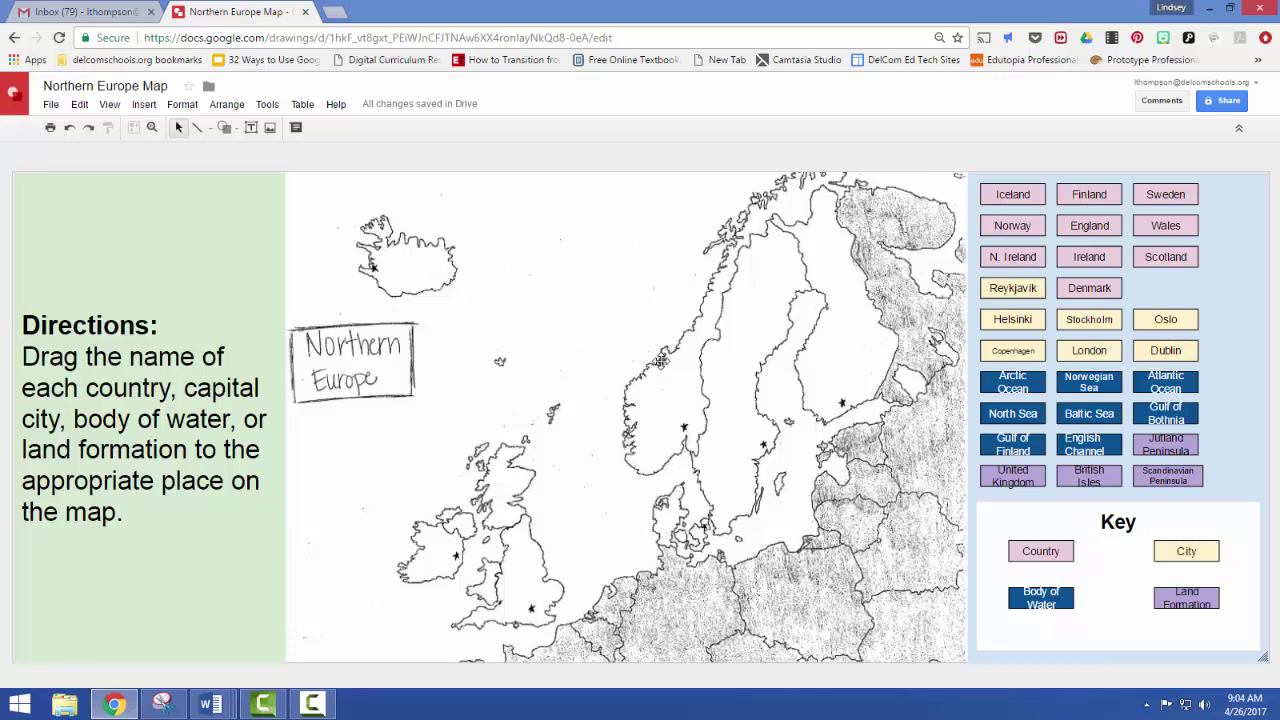
click(990, 190)
drag(990, 190, 440, 219)
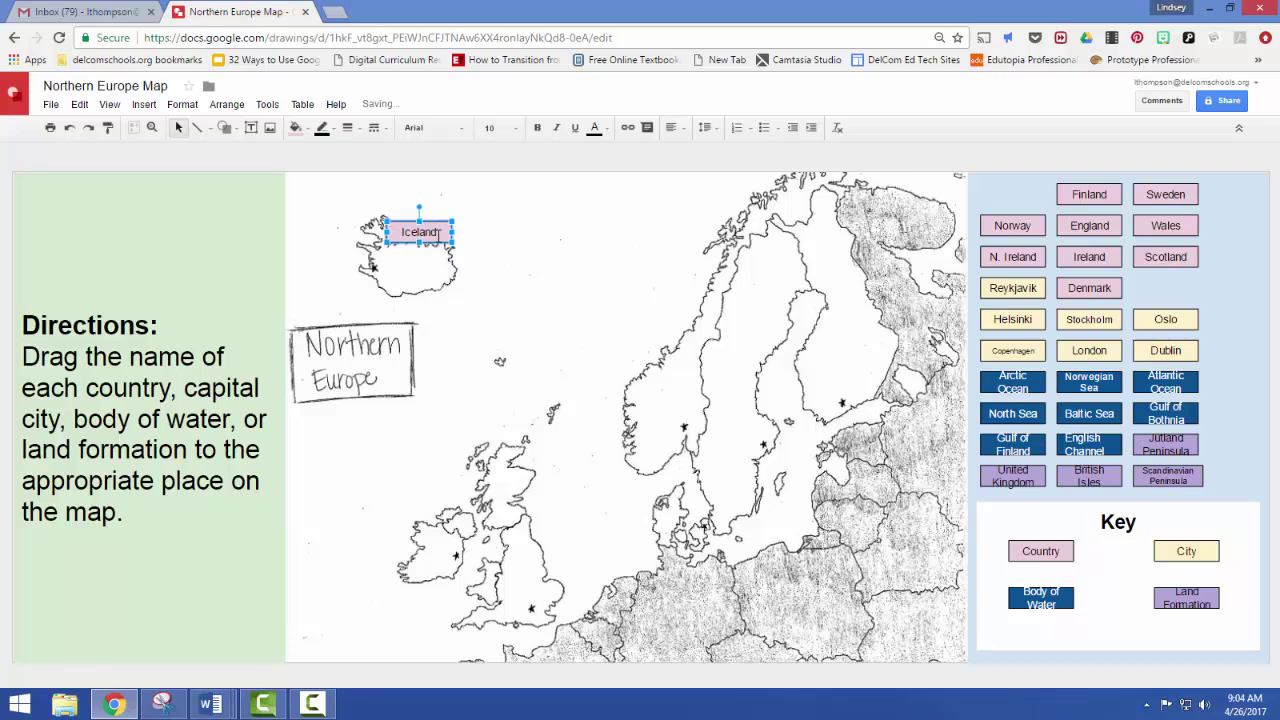
click(975, 284)
drag(975, 284, 384, 258)
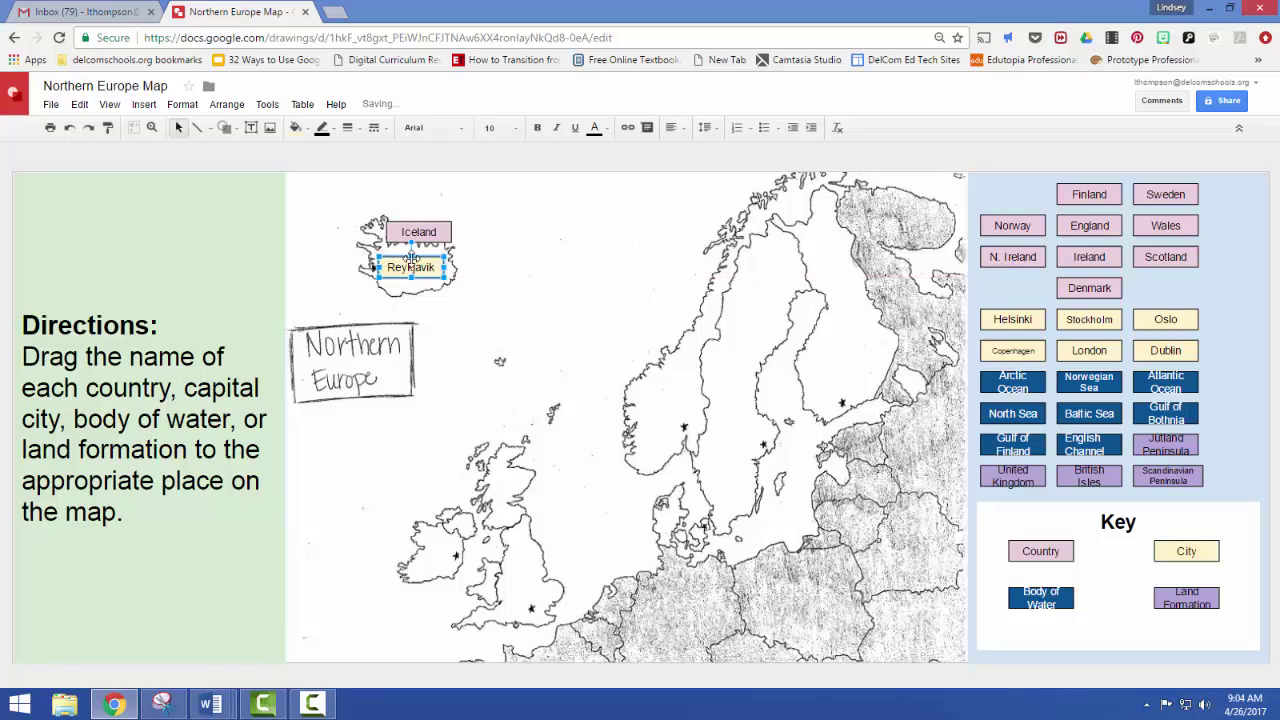
click(463, 268)
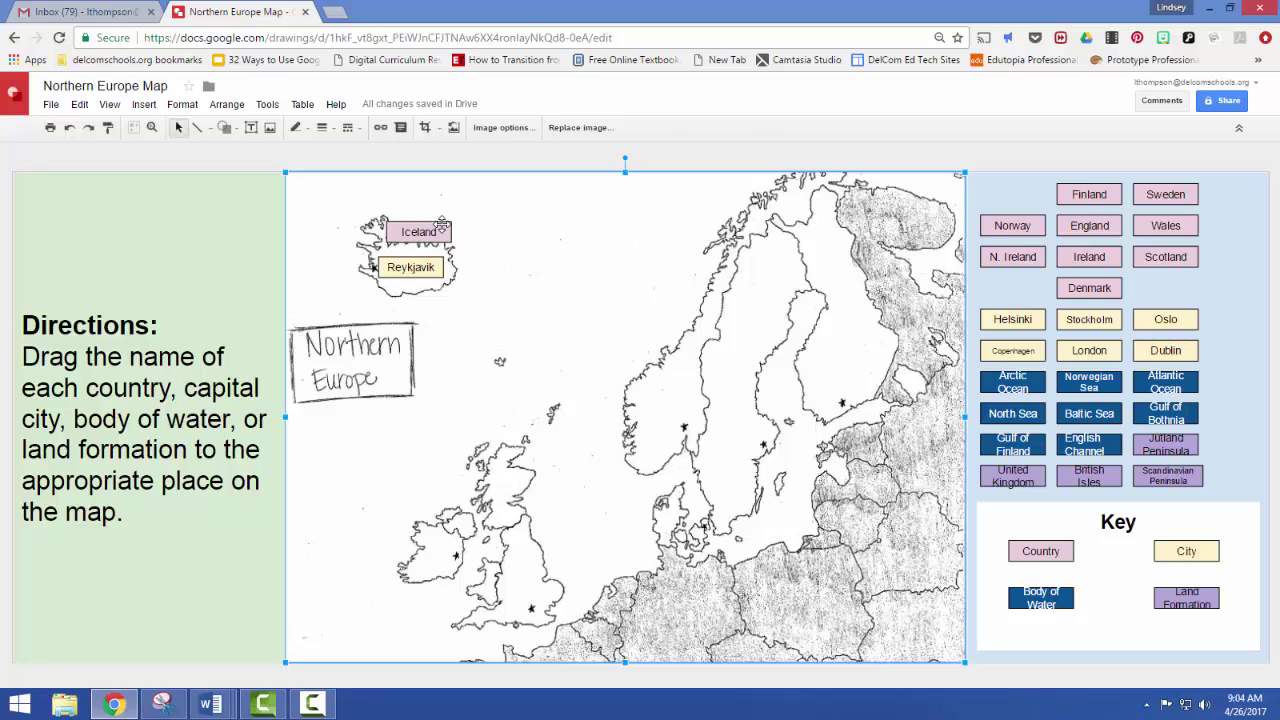
click(441, 224)
Step: Undo the test moves and place a pasted copy of the Iceland label on Iceland as a blank pink box
key(ctrl+z)
key(ctrl+z)
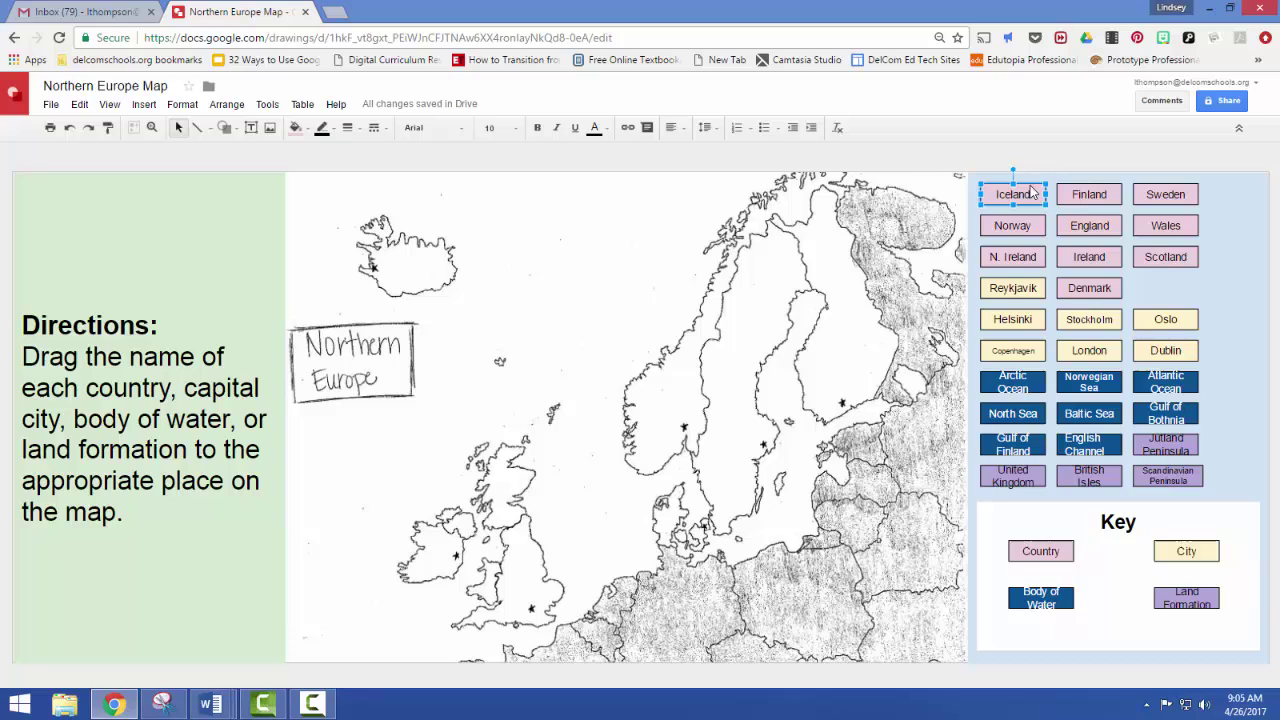
click(1231, 278)
key(ctrl+v)
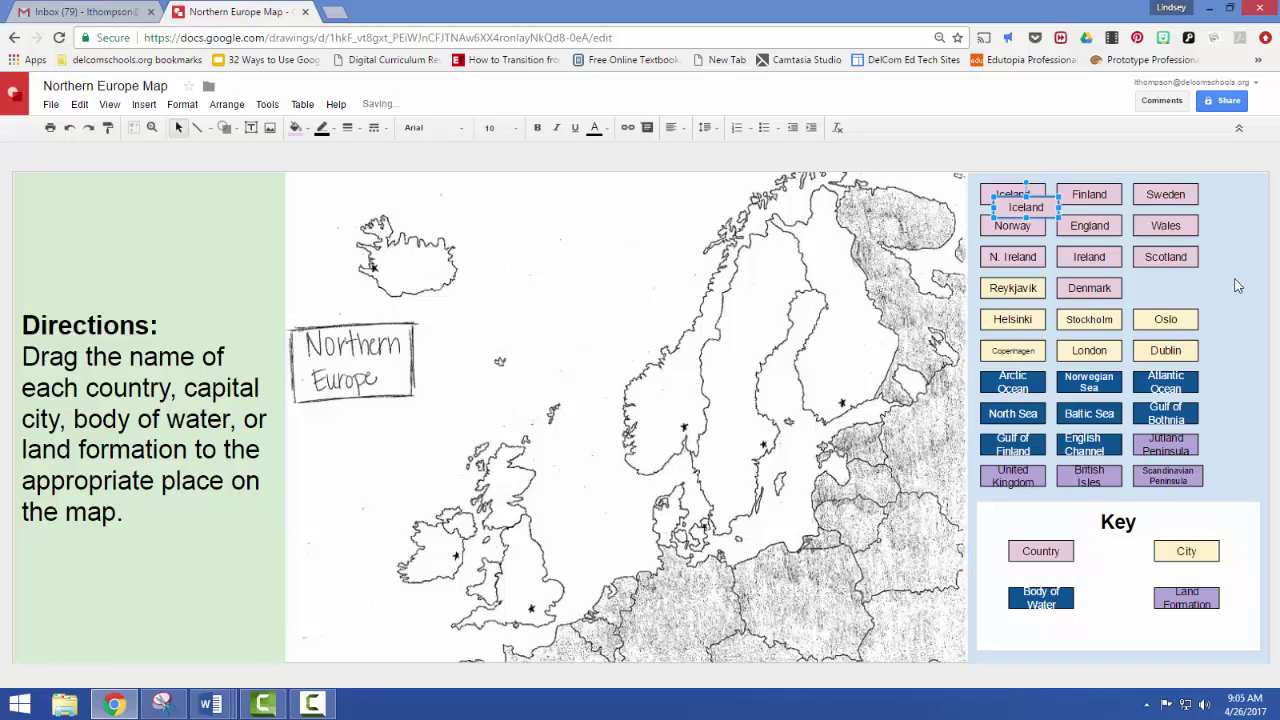
drag(1050, 197, 452, 227)
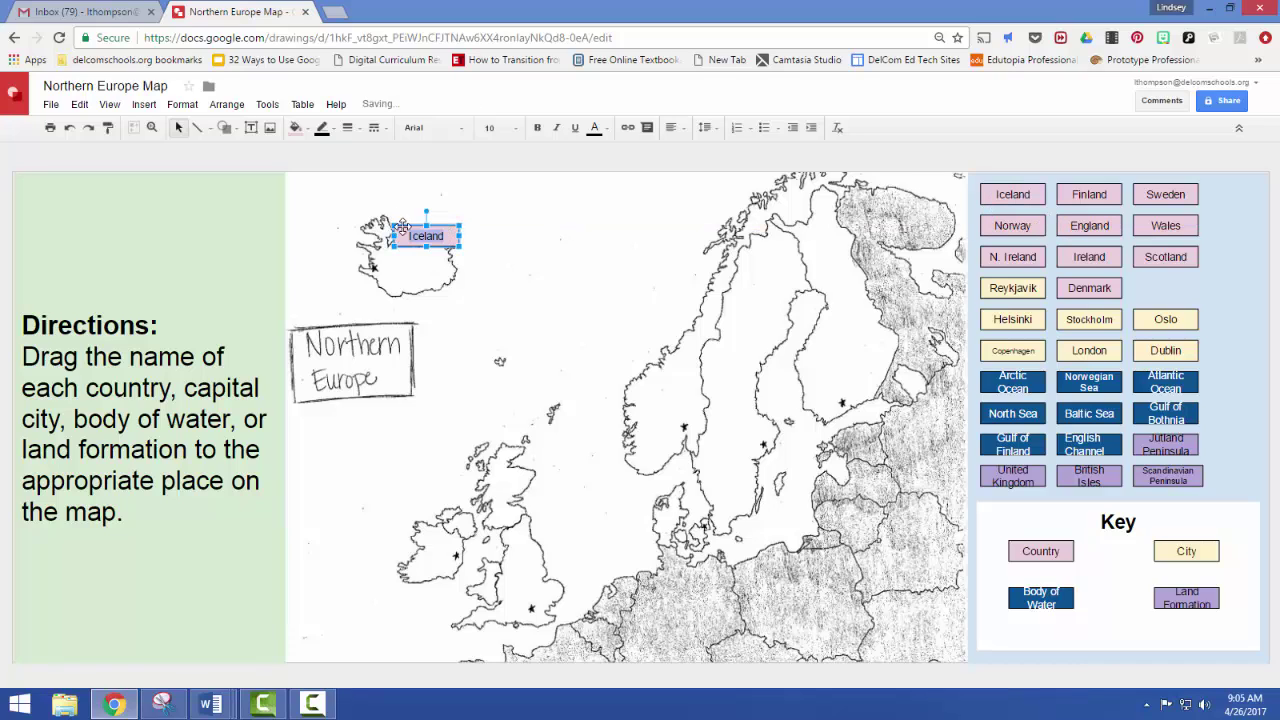
click(540, 254)
Step: Test dropping the Iceland label onto the blank box over Iceland, then undo it
click(1029, 185)
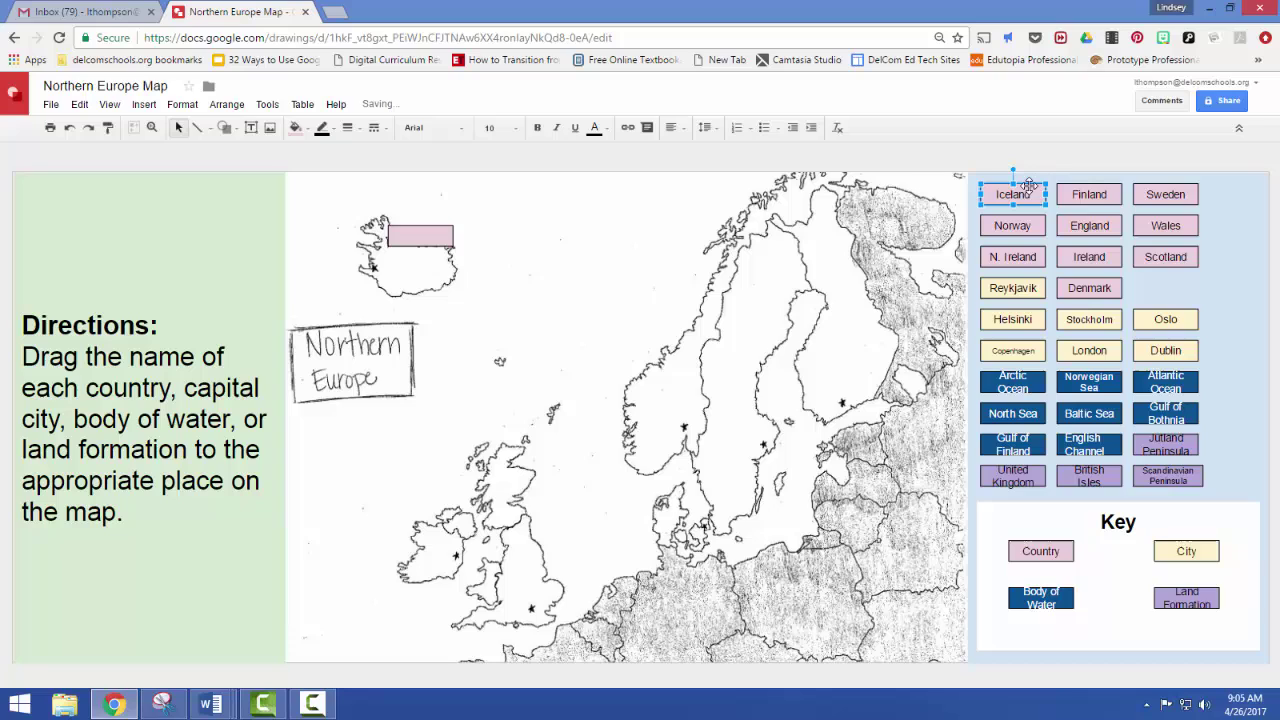
click(422, 240)
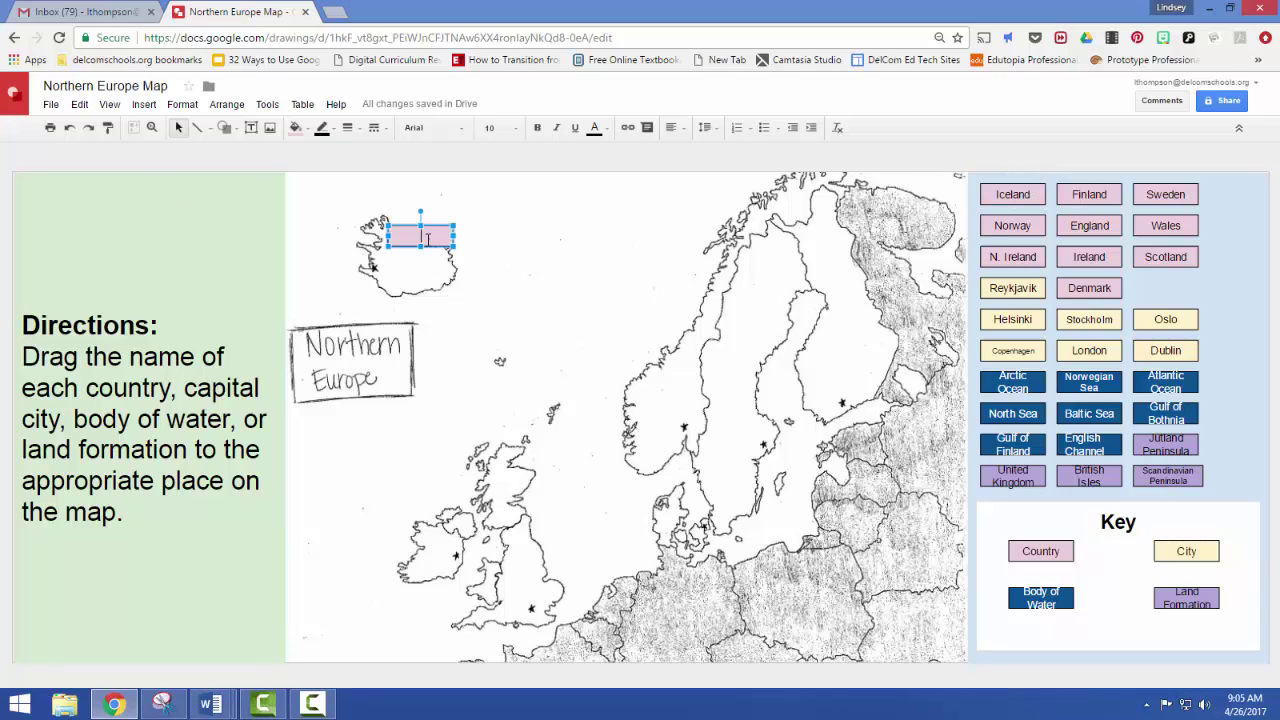
click(510, 218)
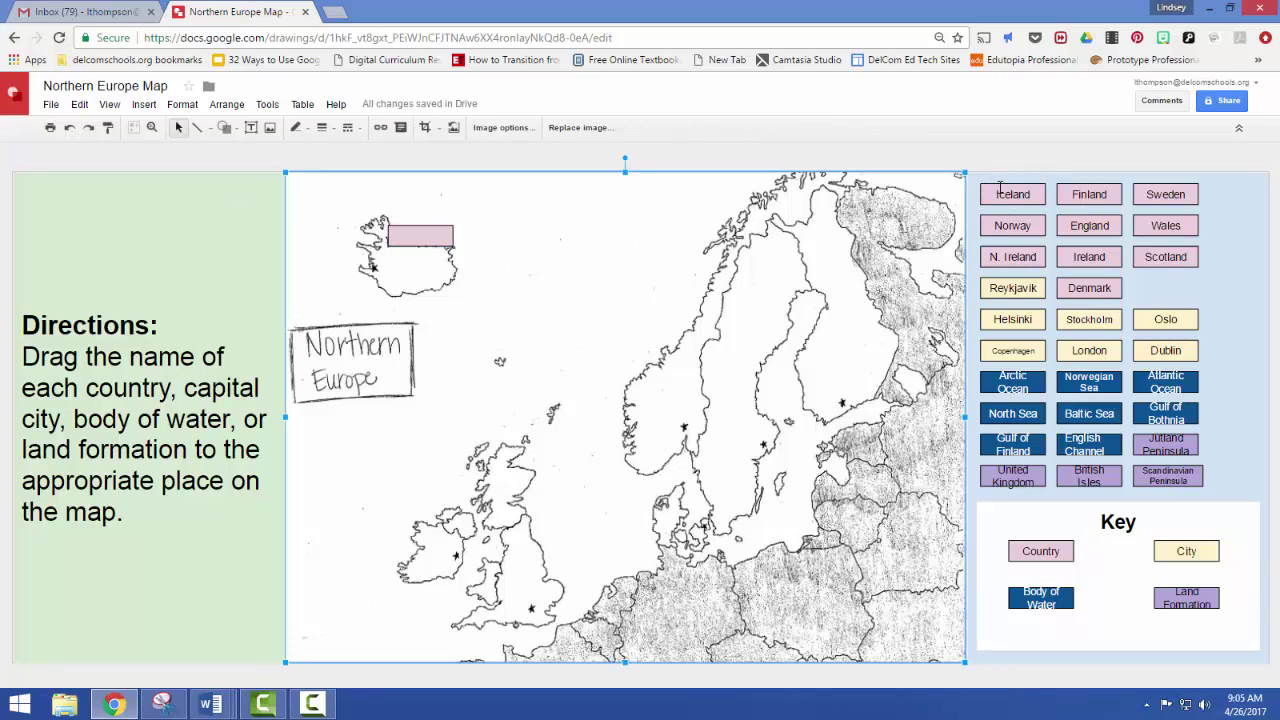
drag(998, 183, 412, 223)
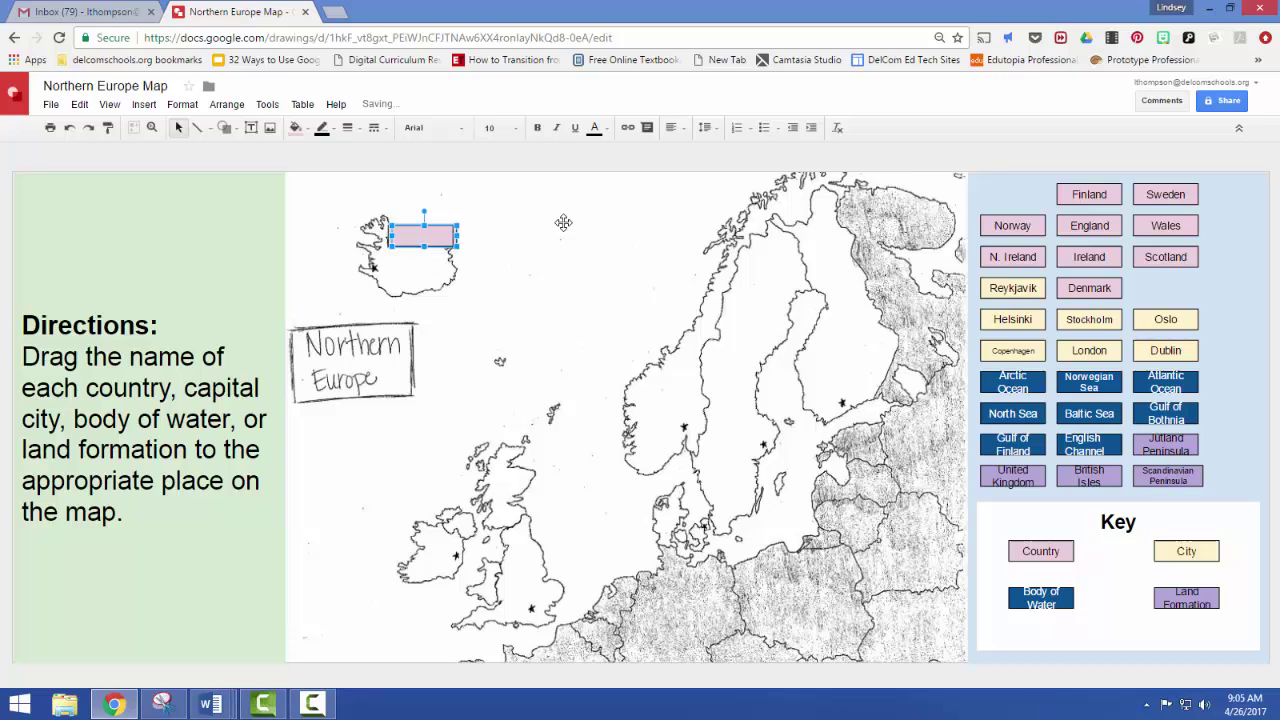
key(ctrl+z)
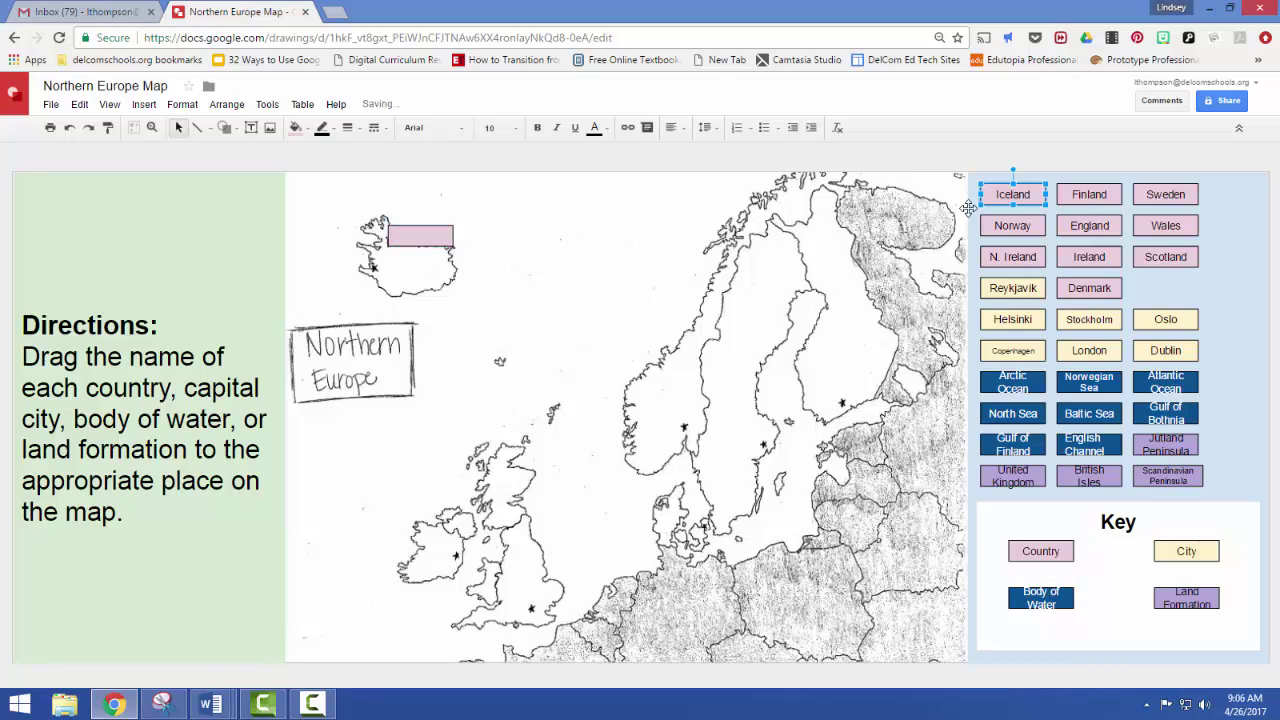
Step: Bring the Iceland label to the front and send the blank pink box backward
right_click(1022, 193)
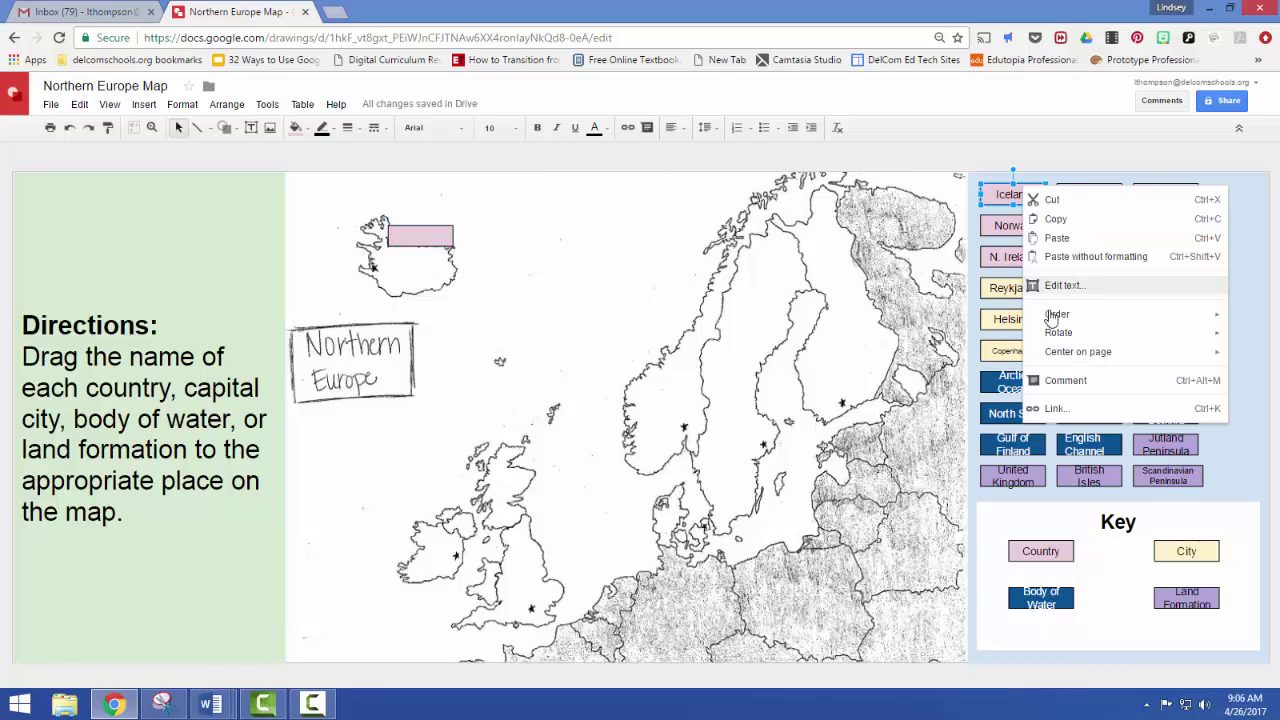
mouse_move(1065, 322)
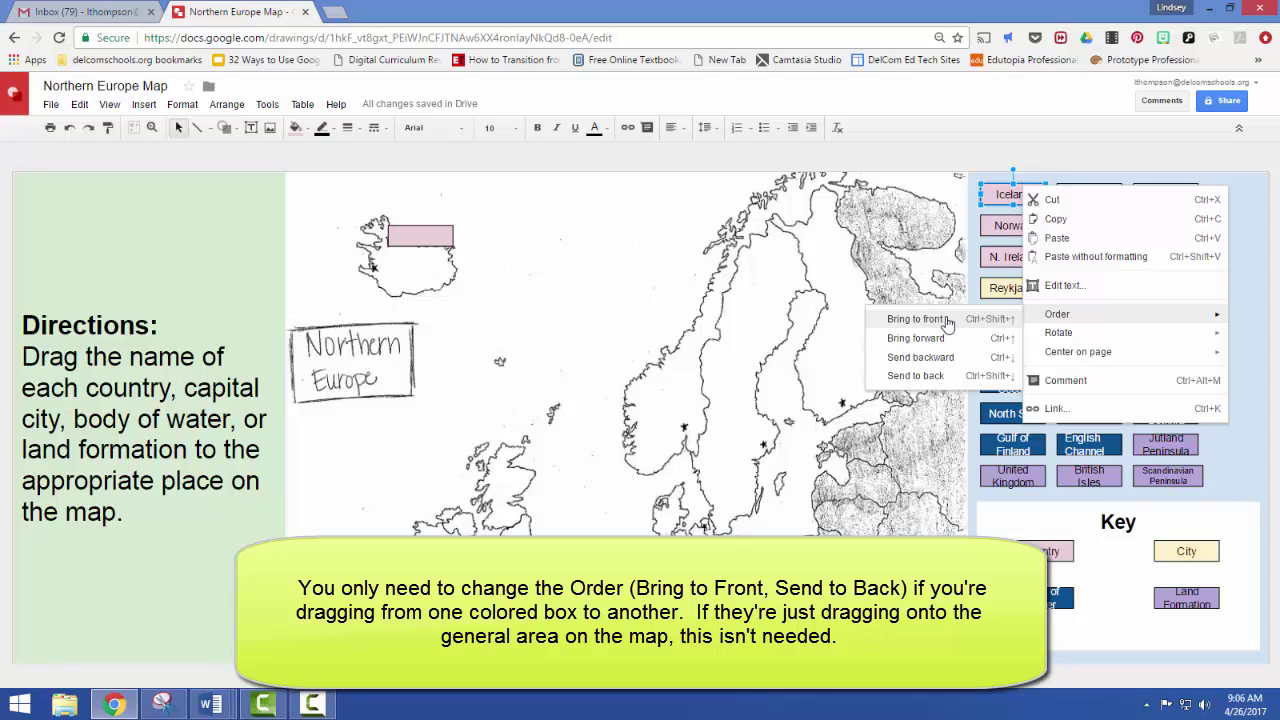
click(946, 320)
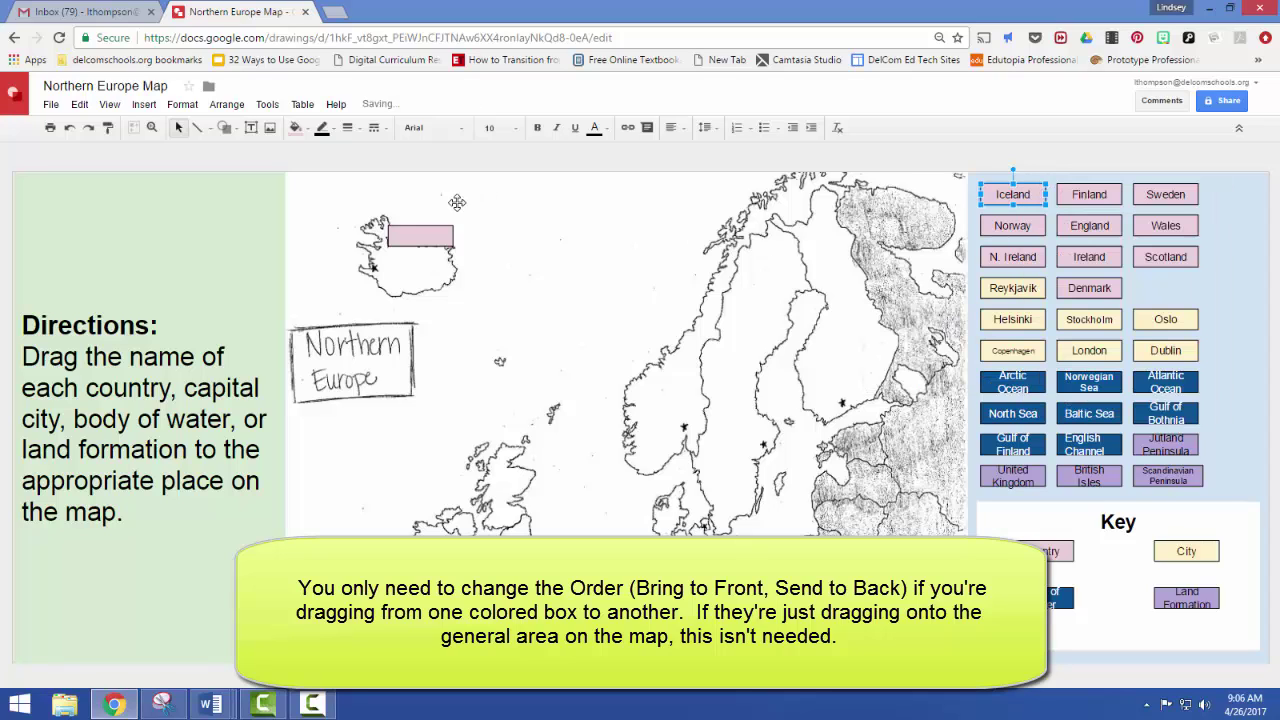
click(410, 234)
right_click(410, 234)
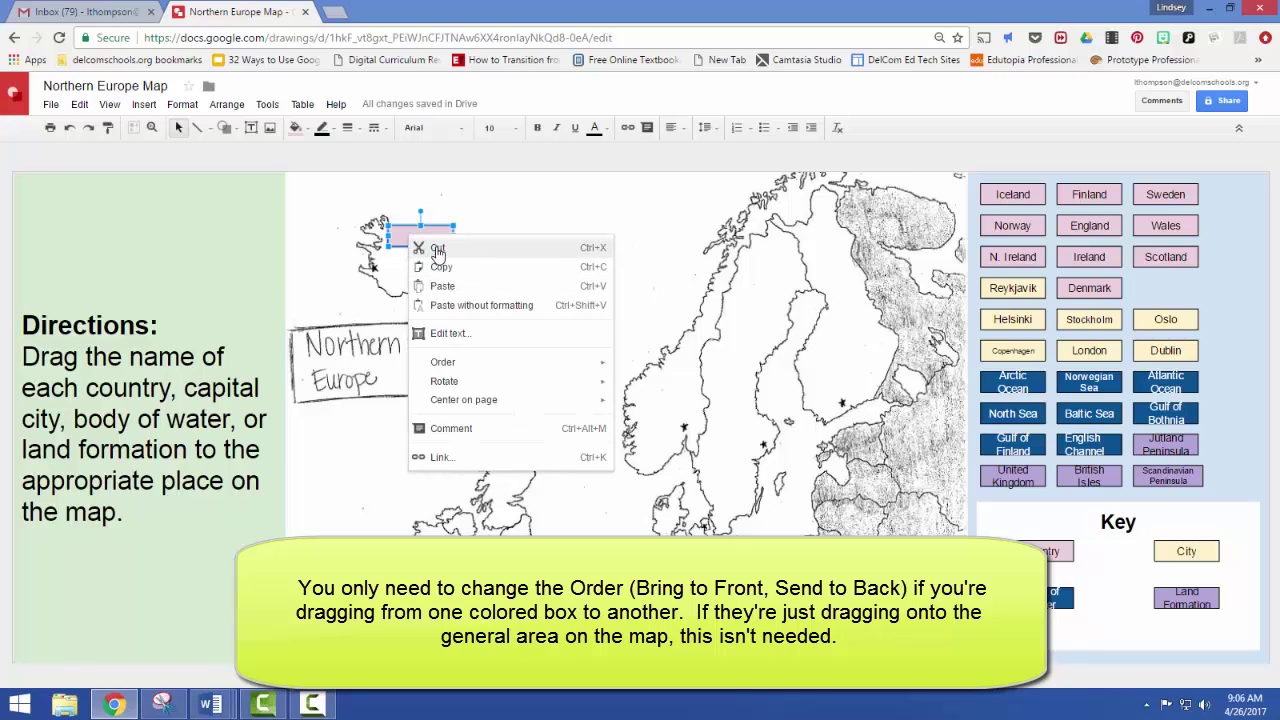
mouse_move(445, 364)
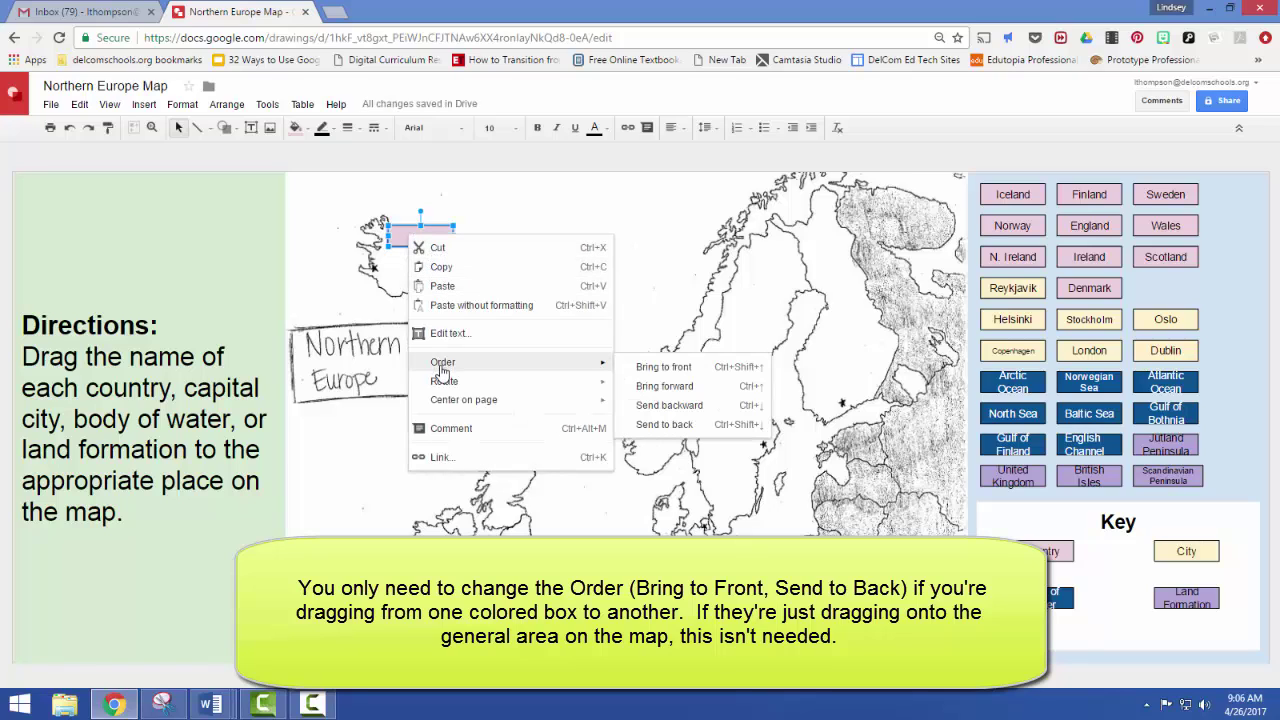
click(662, 406)
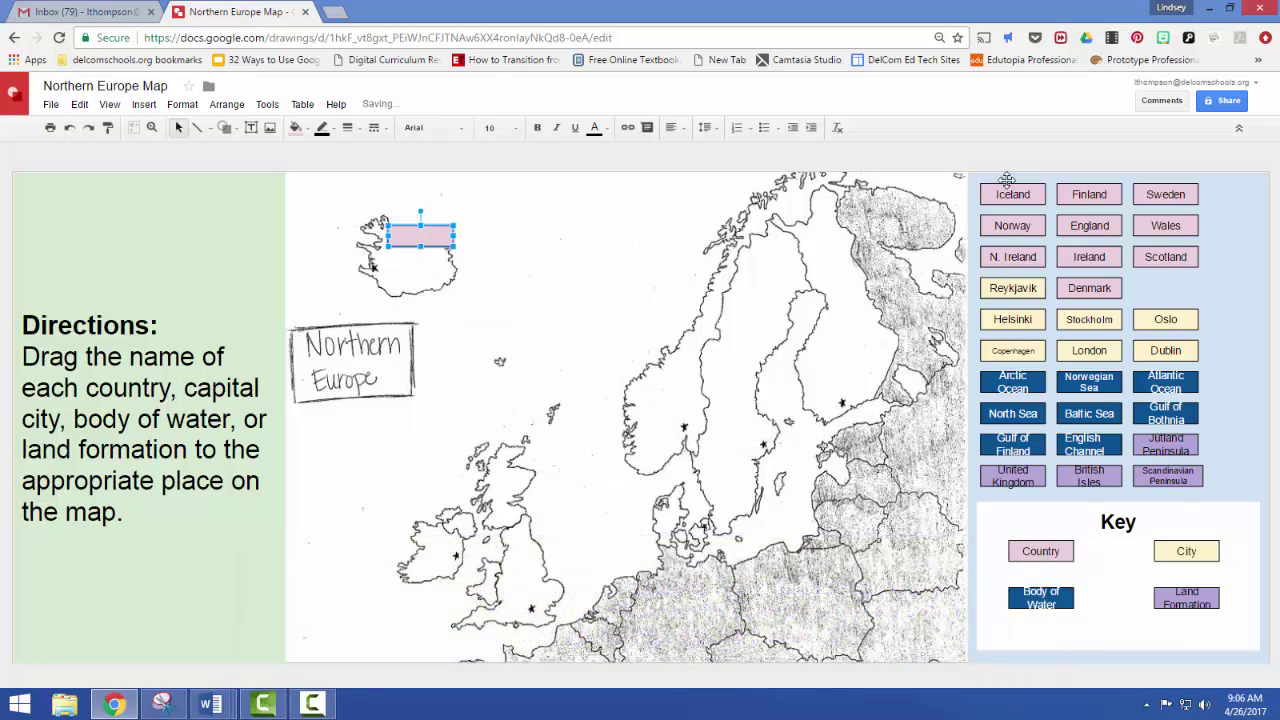
Step: Test the Iceland label on the blank box, undo it, and select the leftover pink rectangle
drag(1007, 180, 582, 186)
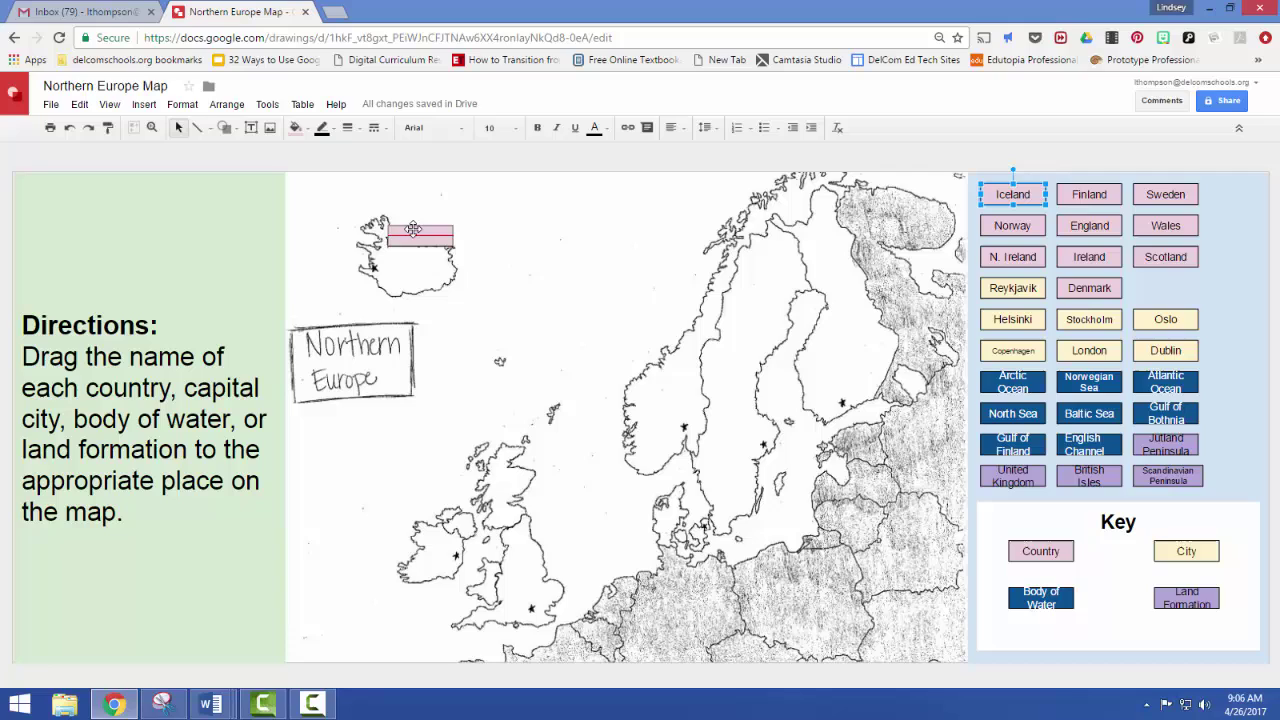
drag(413, 229, 416, 225)
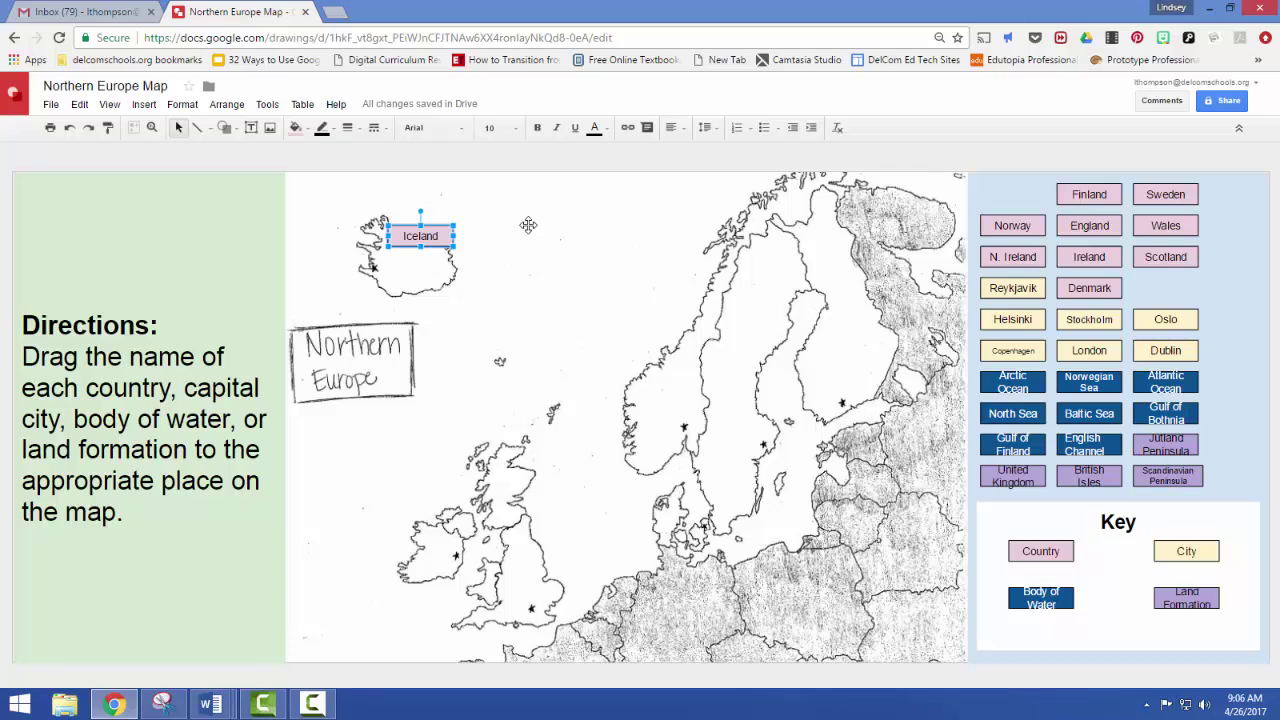
key(ctrl+z)
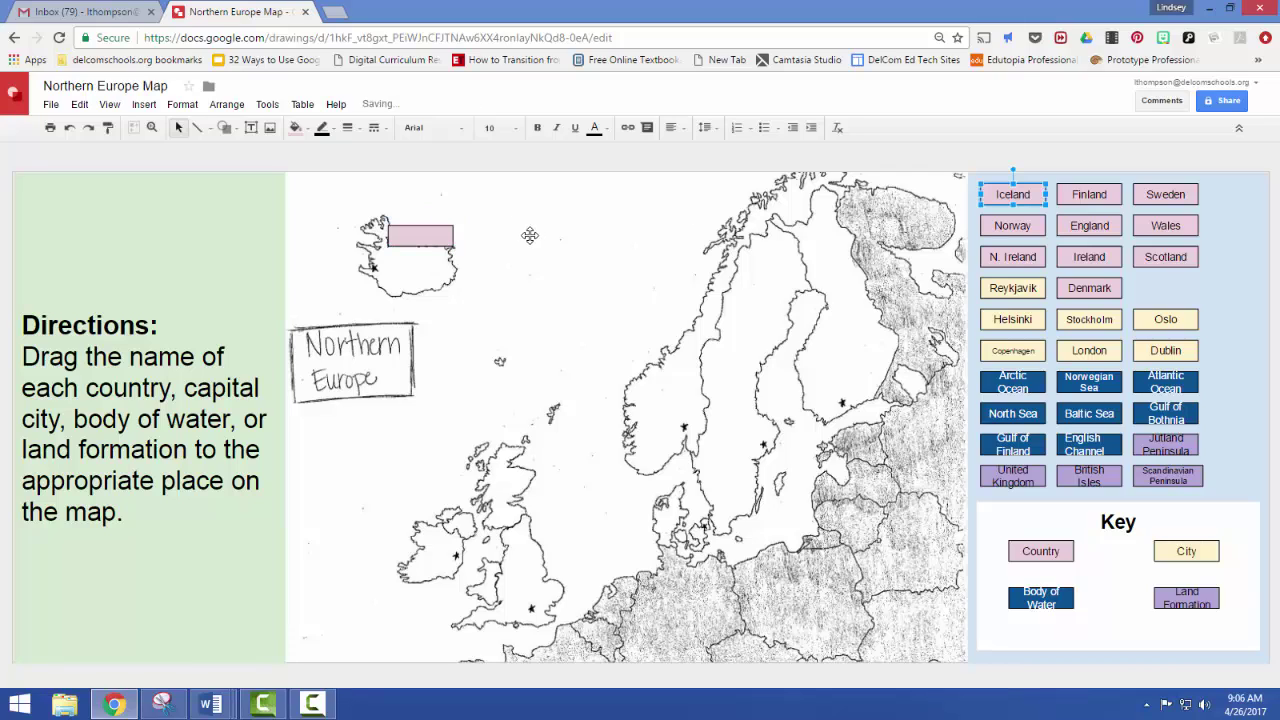
click(446, 240)
Step: Delete the leftover pink rectangle, then try and undo a white fill on the Iceland label
key(Delete)
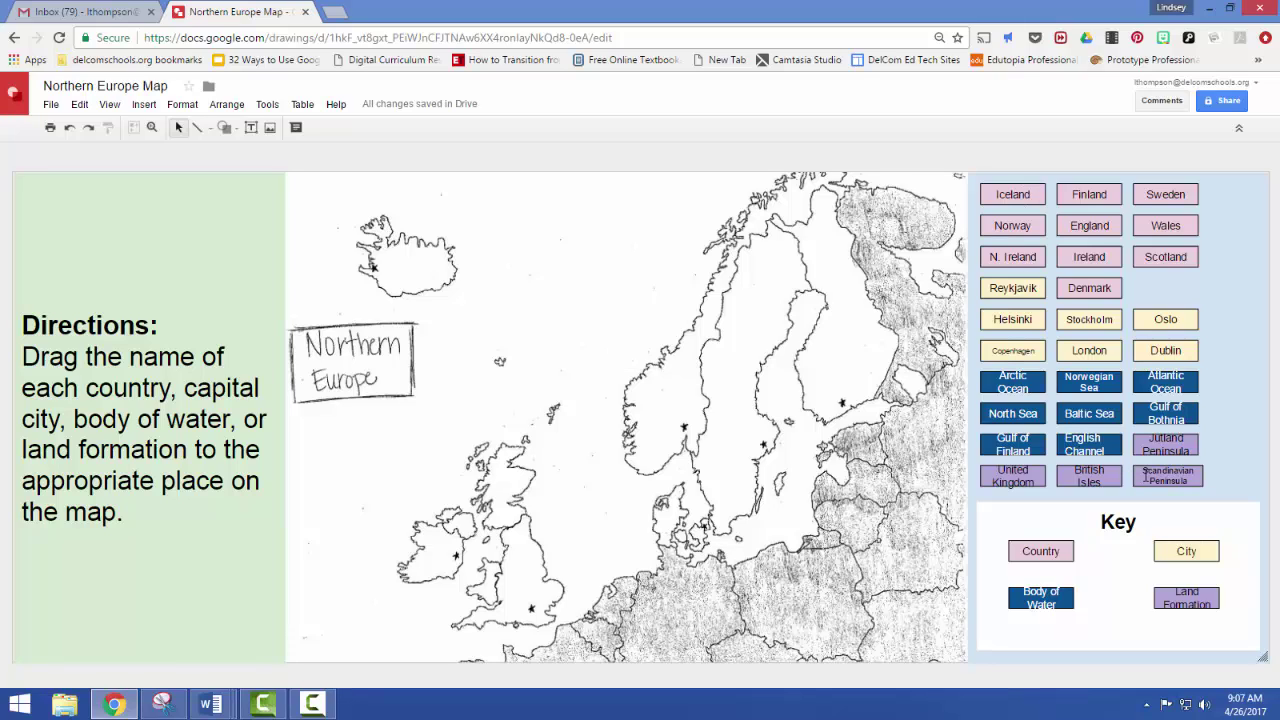
click(1034, 193)
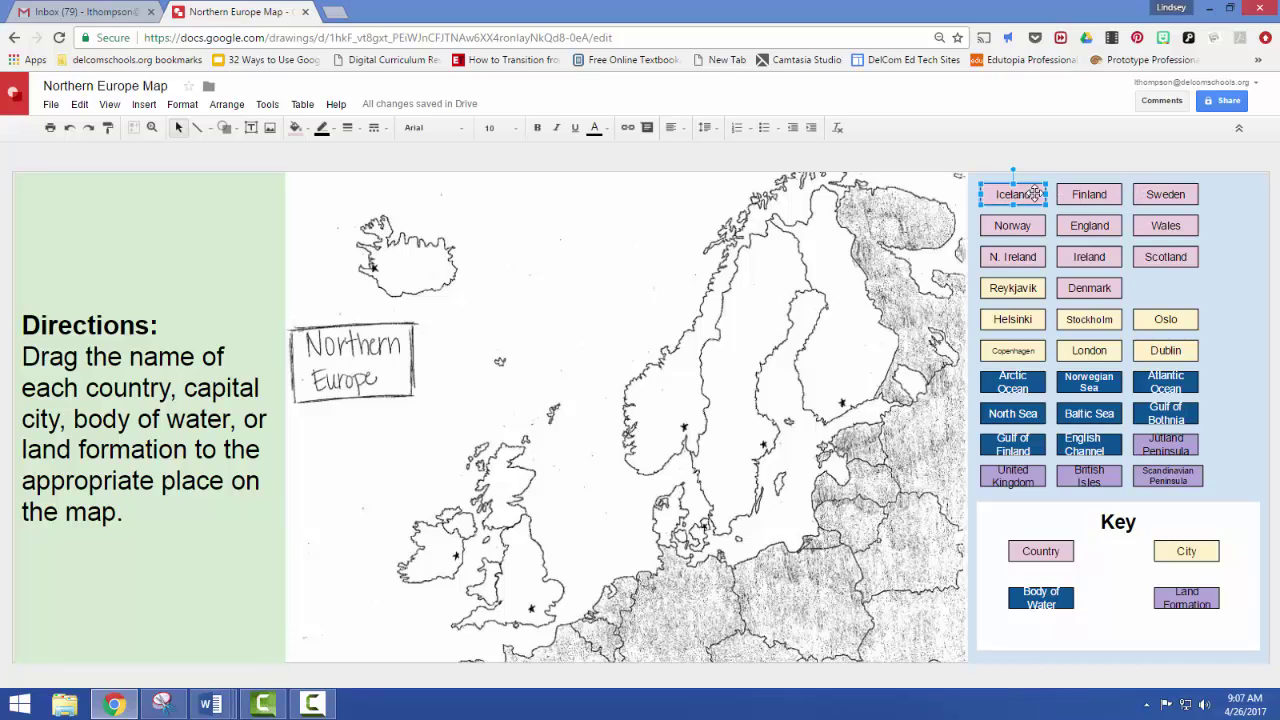
click(318, 130)
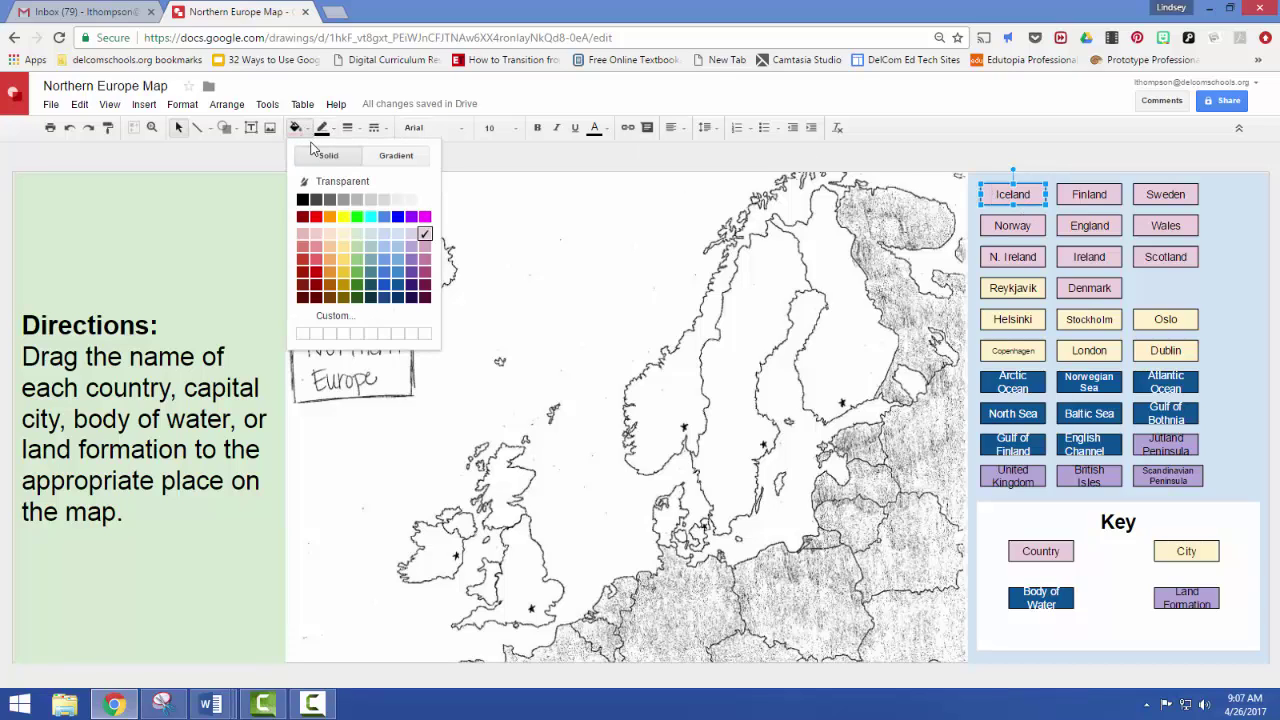
click(424, 196)
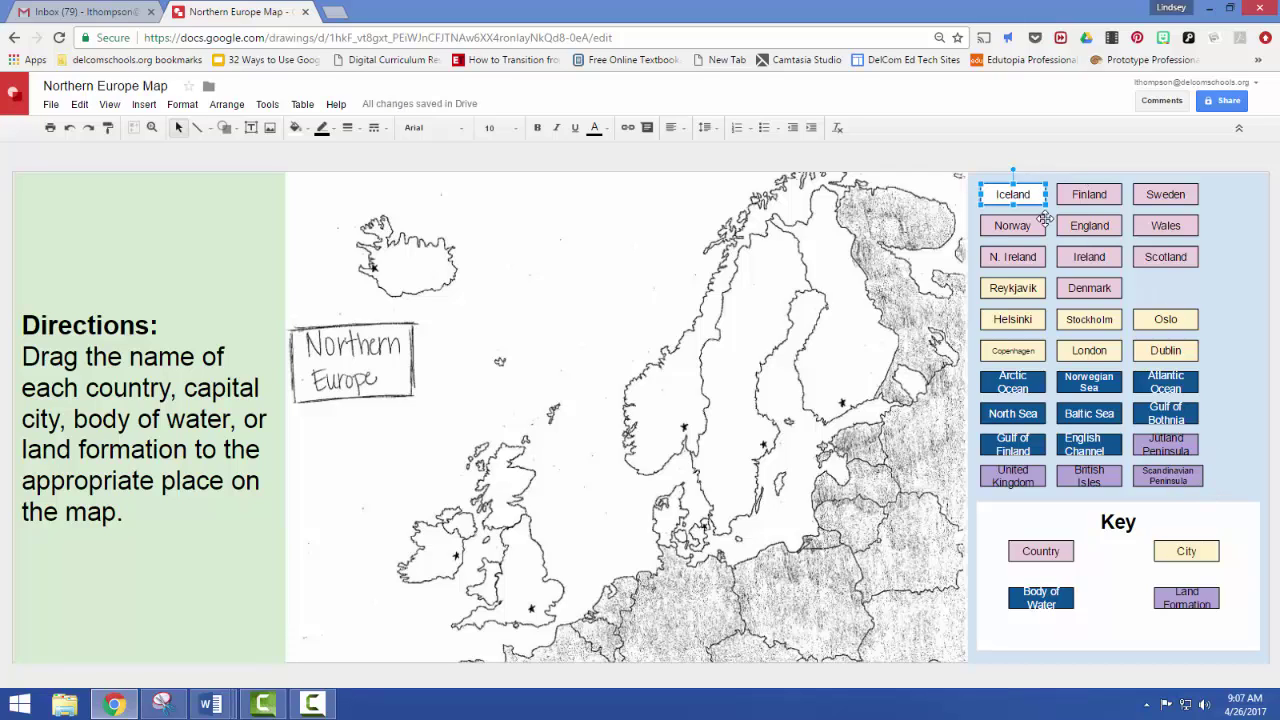
key(ctrl+z)
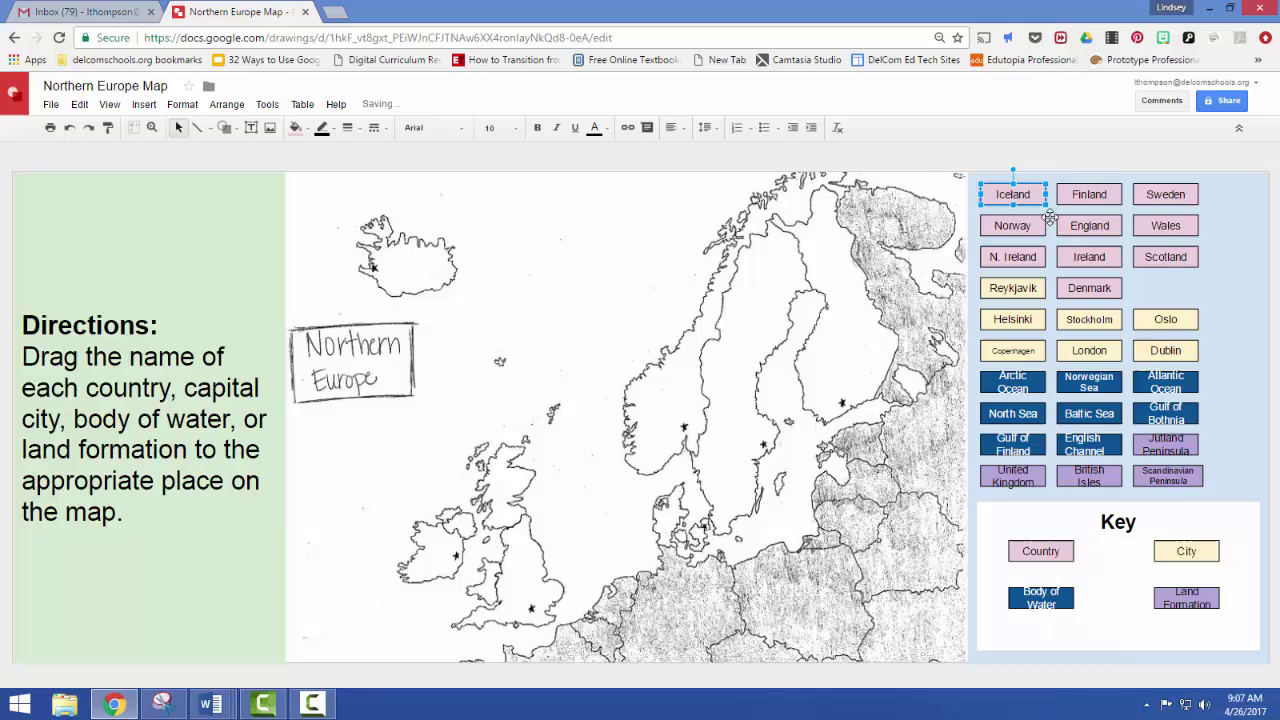
click(1221, 274)
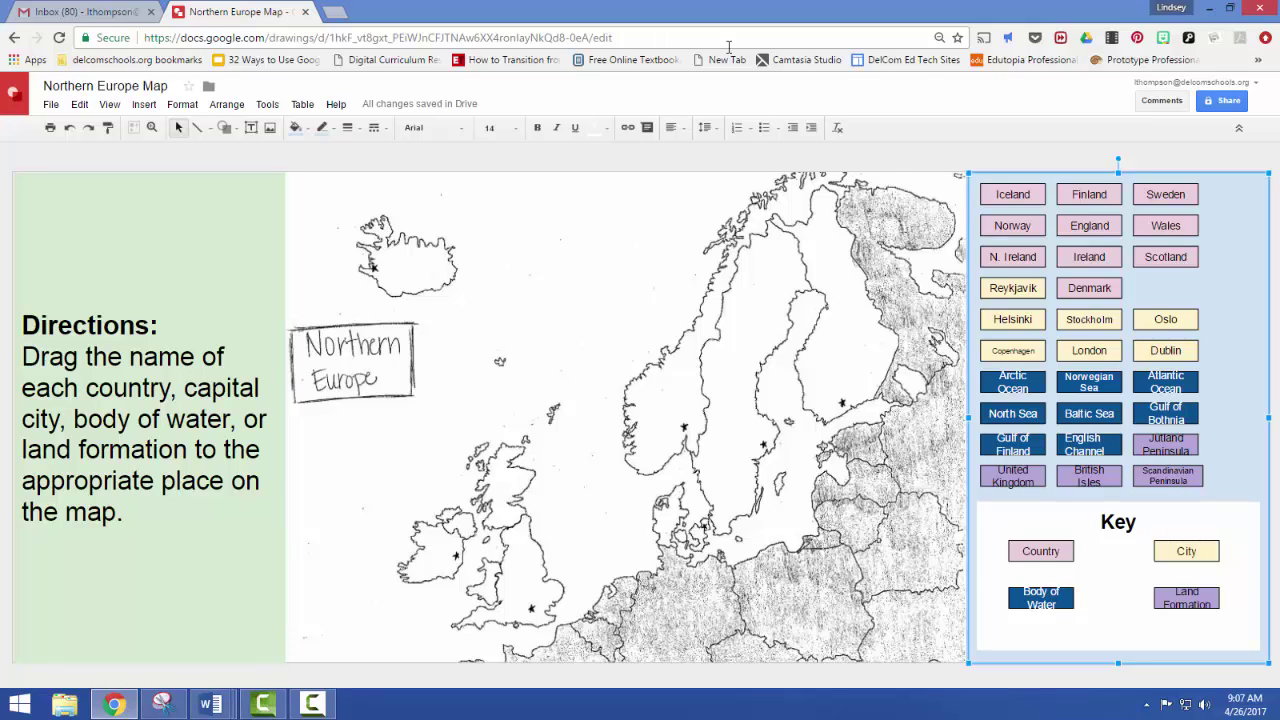
Step: Turn on link sharing for the drawing through the Share settings
click(1214, 104)
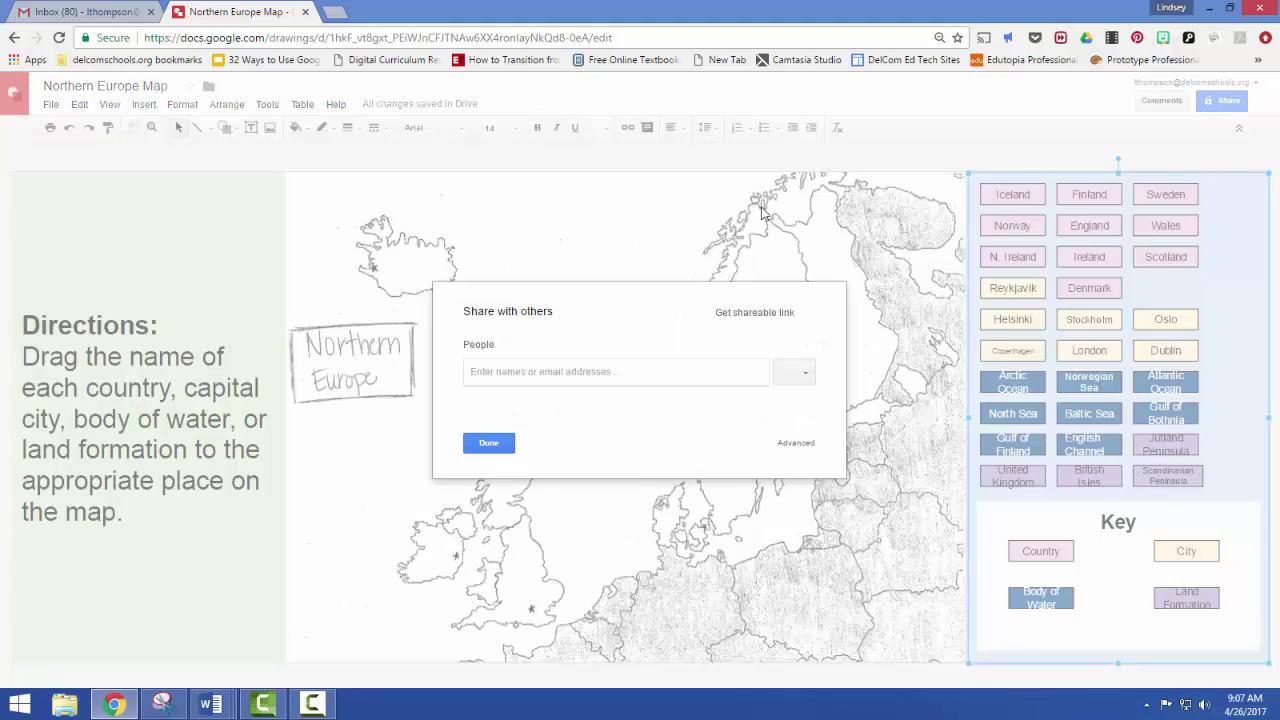
click(785, 313)
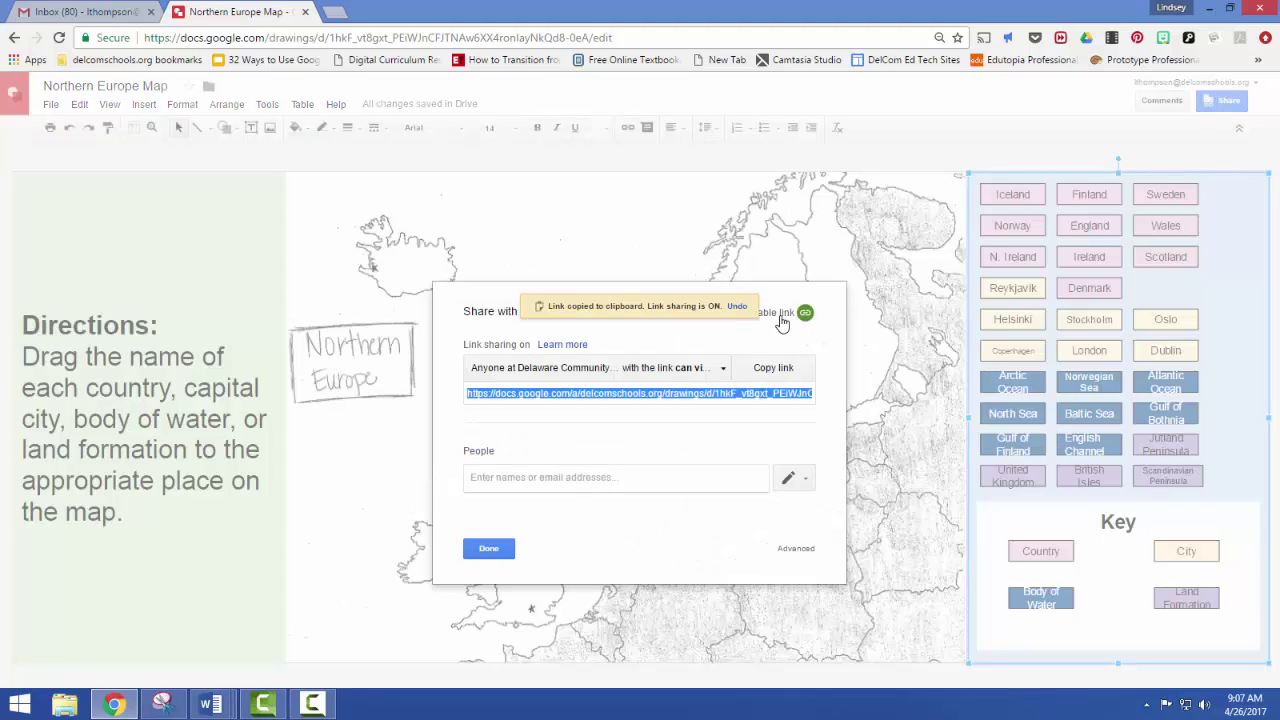
click(505, 558)
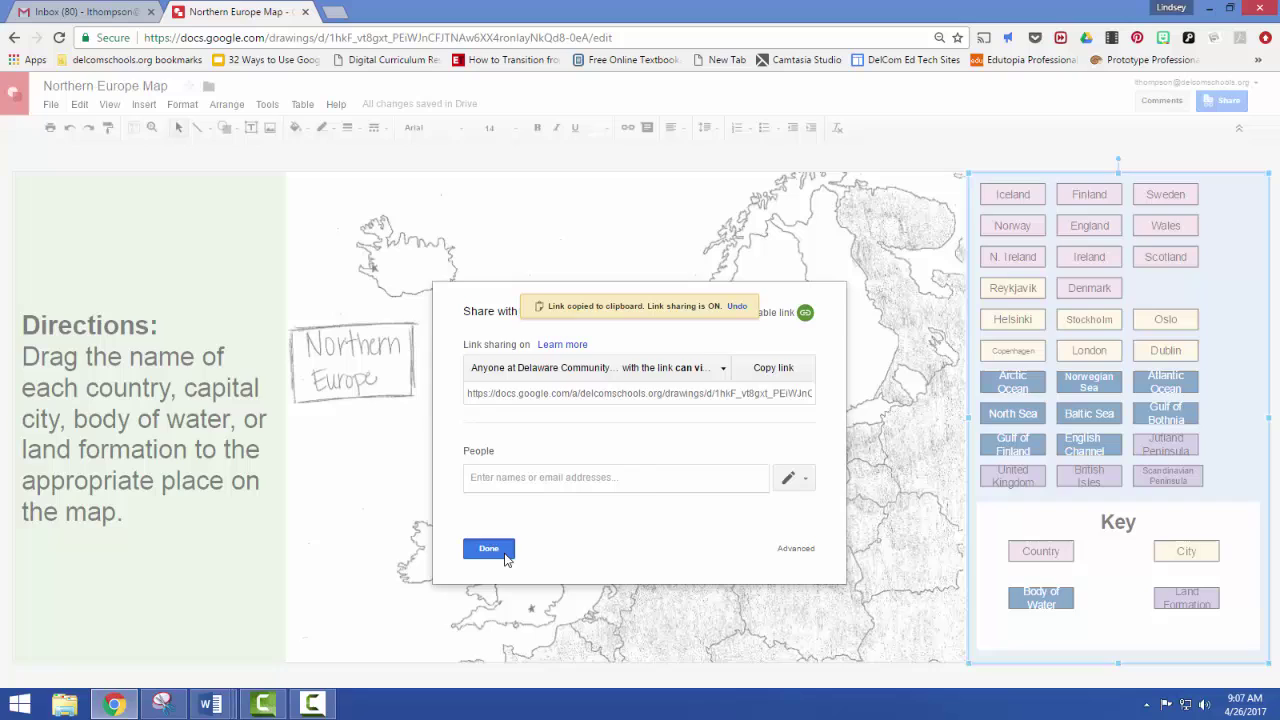
click(47, 105)
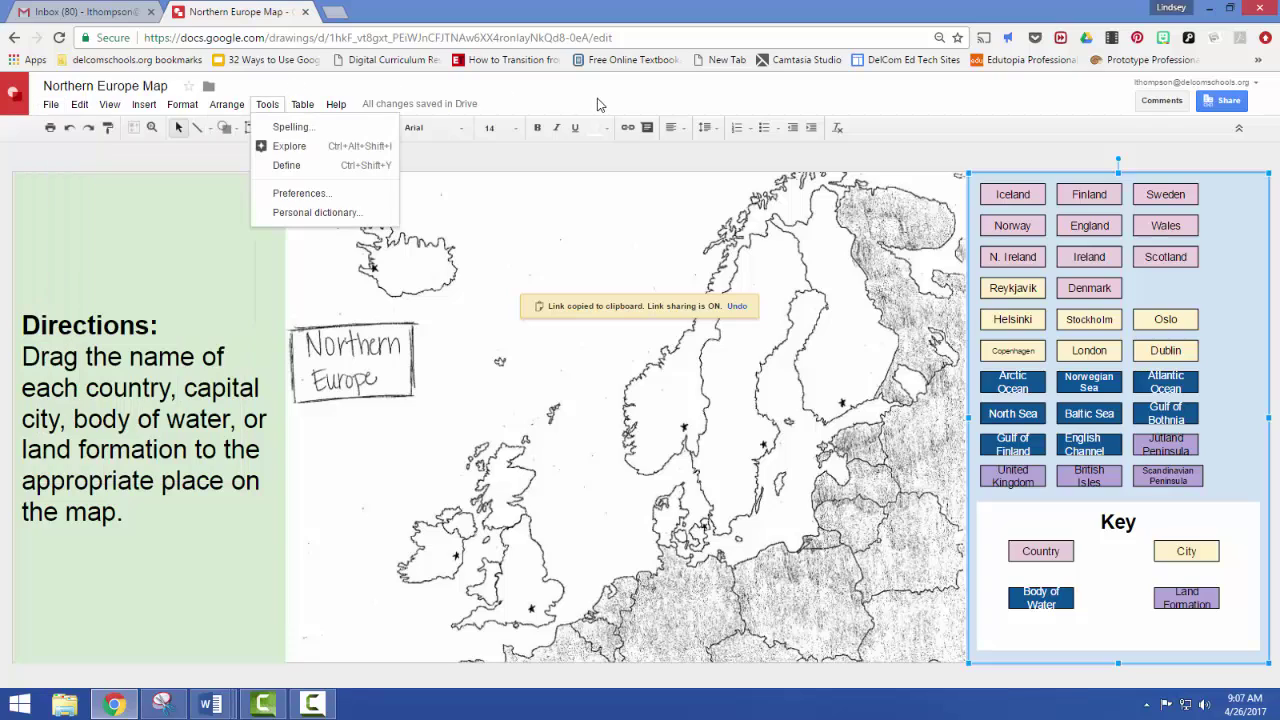
click(605, 101)
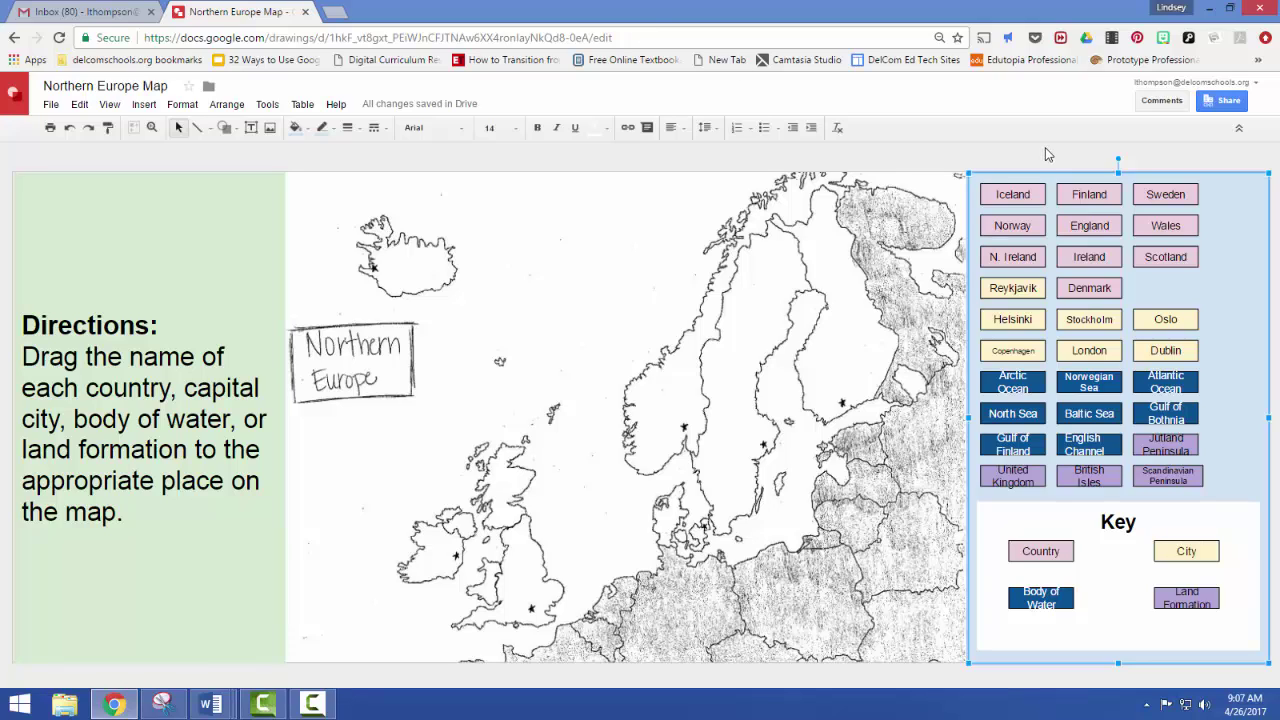
Step: Confirm link holders have 'can view' access and close the sharing settings
click(1222, 100)
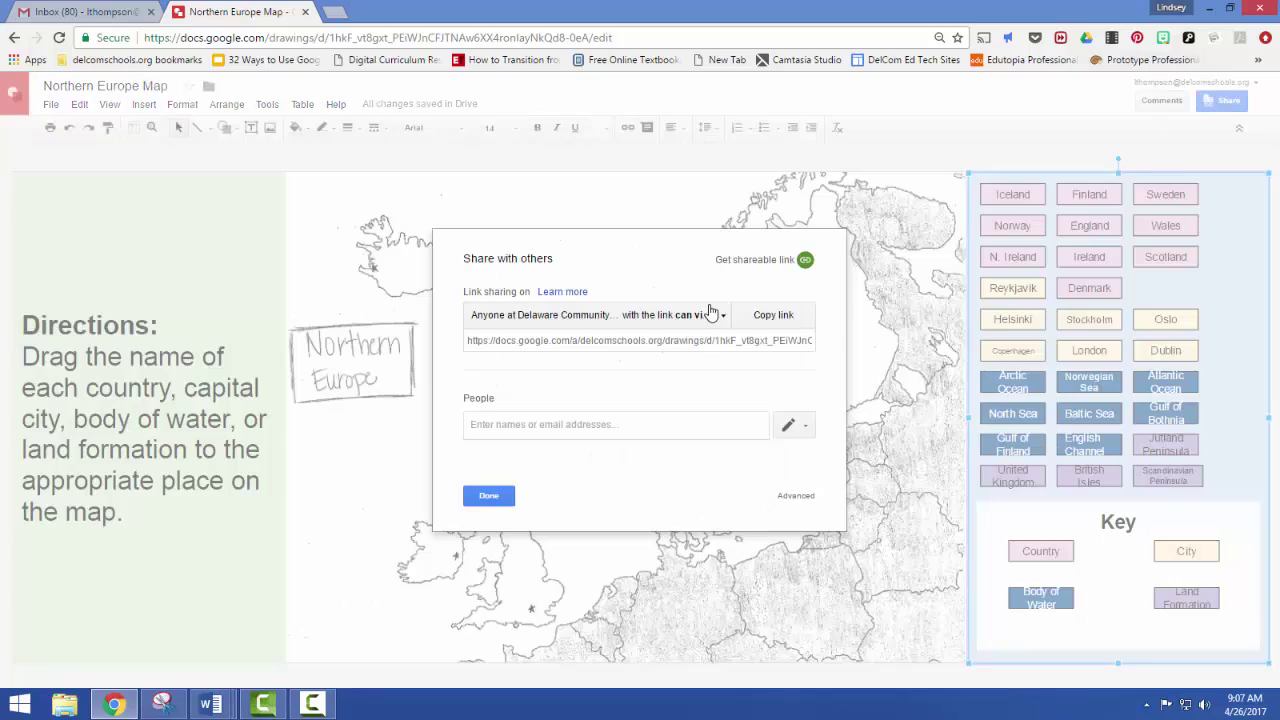
click(702, 317)
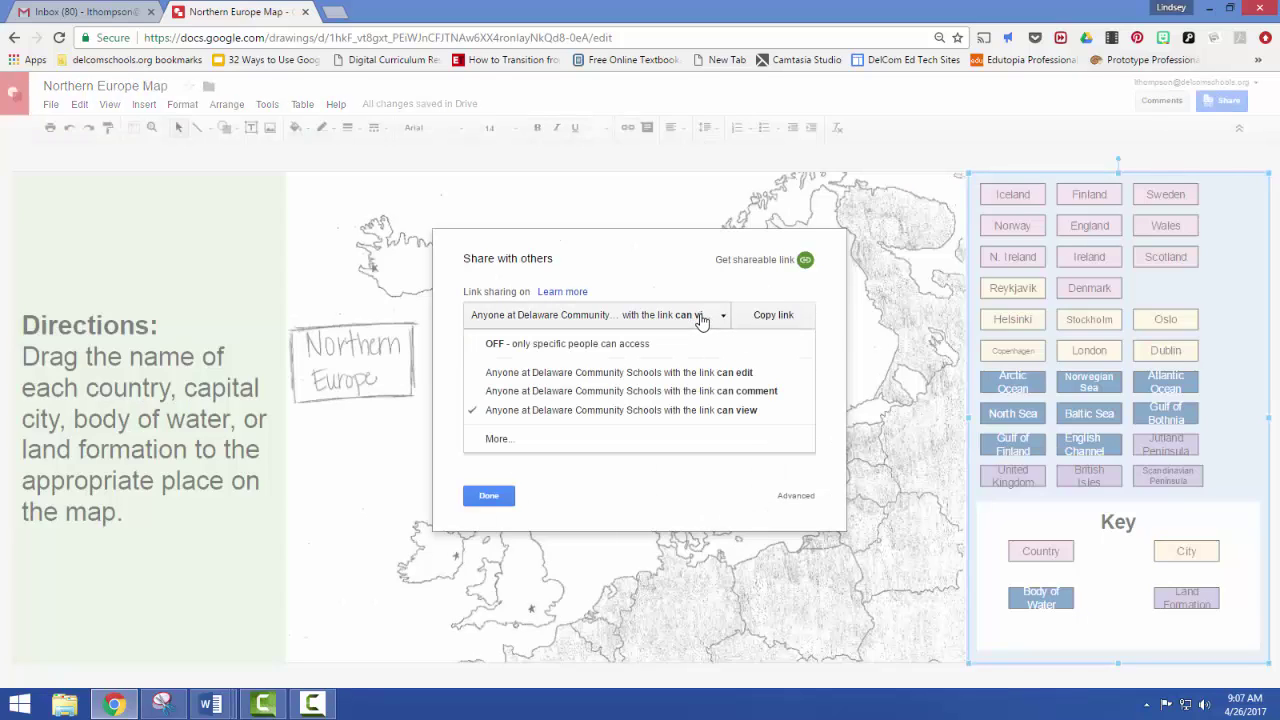
click(494, 496)
click(494, 496)
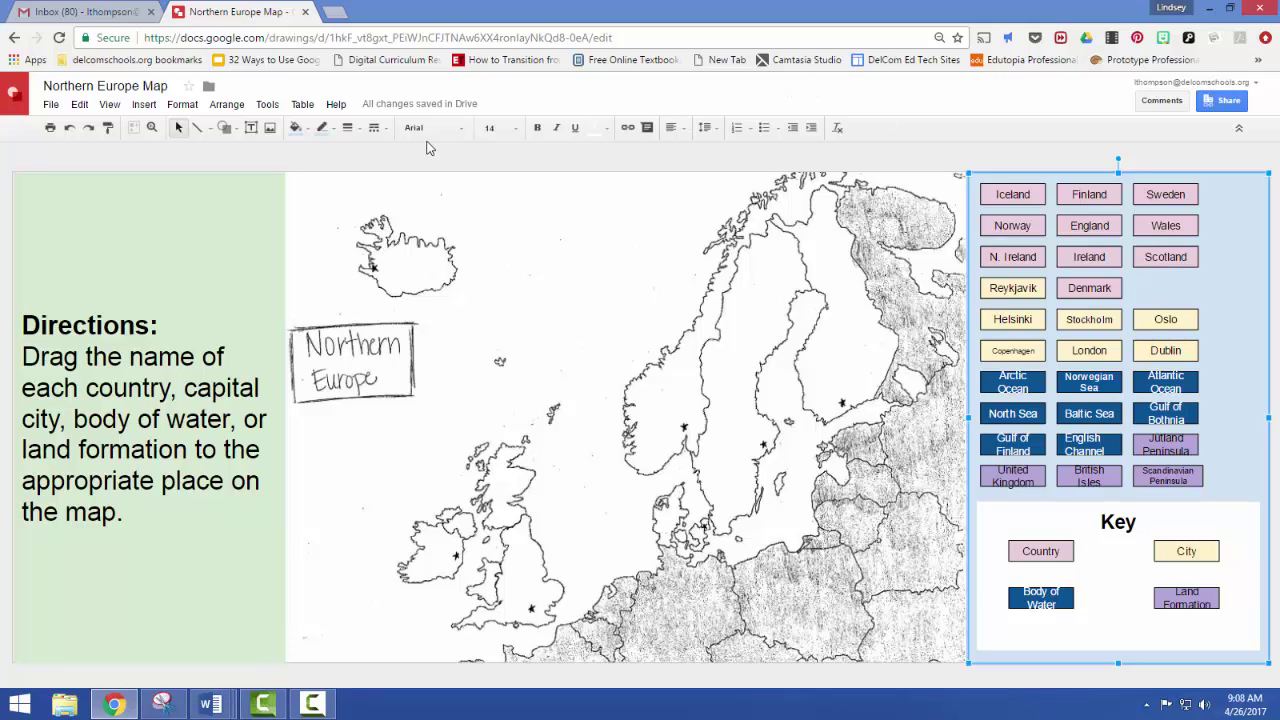
Step: Change the URL ending from 'edit' to 'copy' and make a copy of Northern Europe Map
double_click(602, 37)
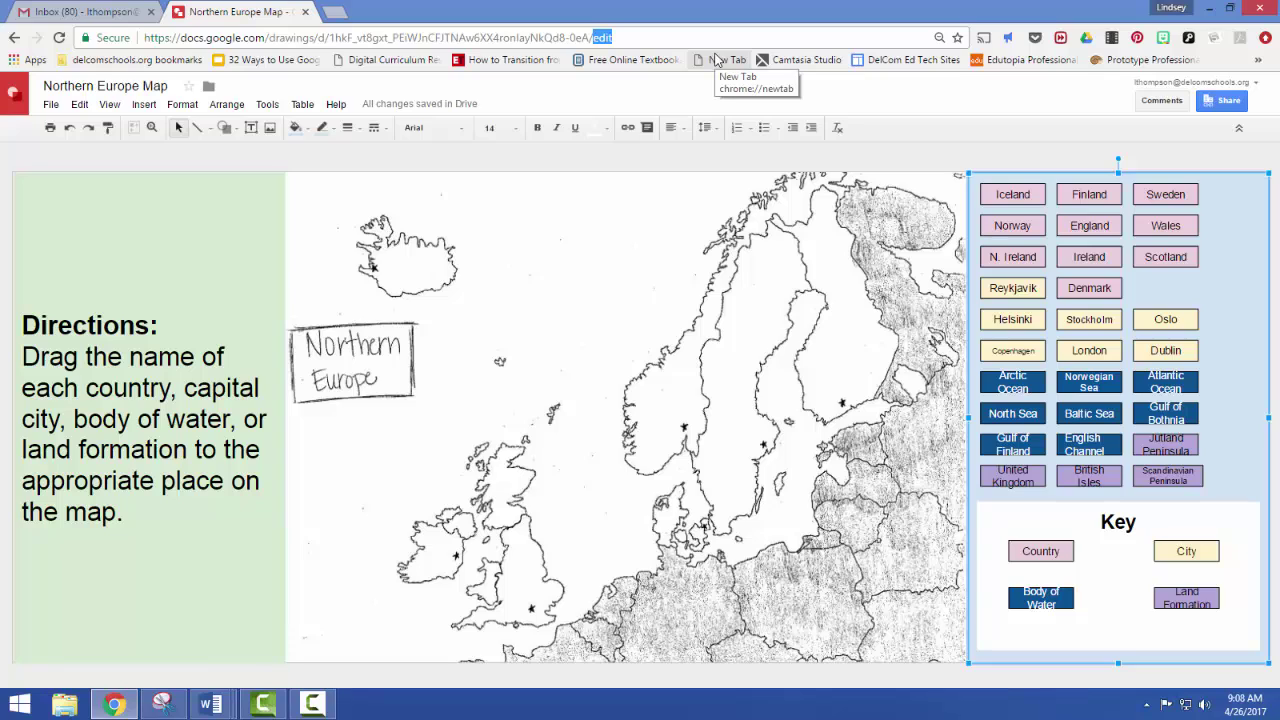
text(copy)
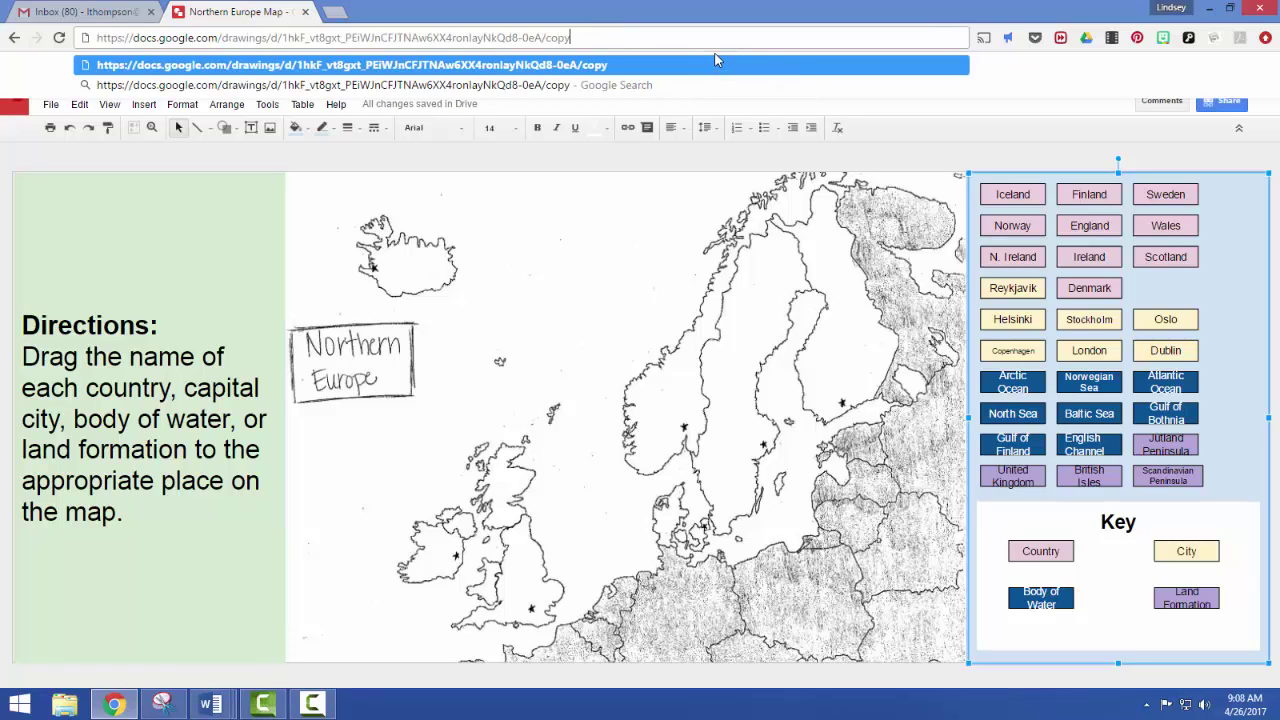
key(Return)
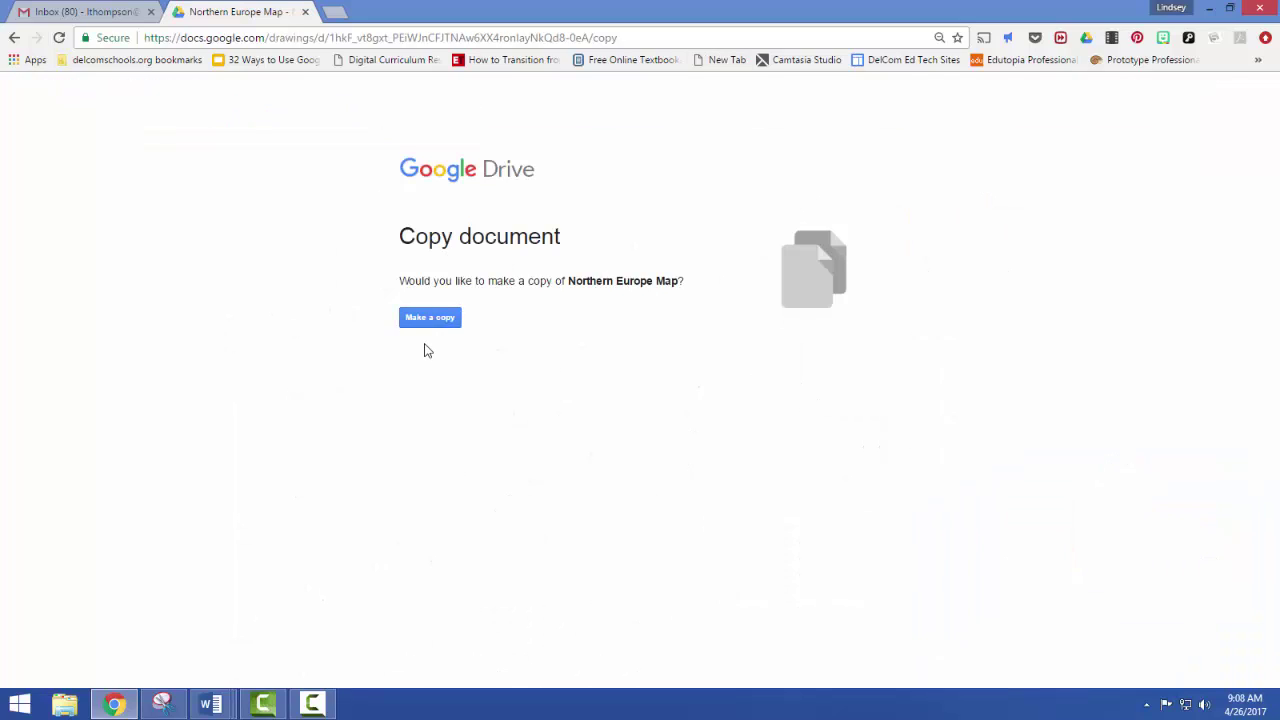
click(441, 328)
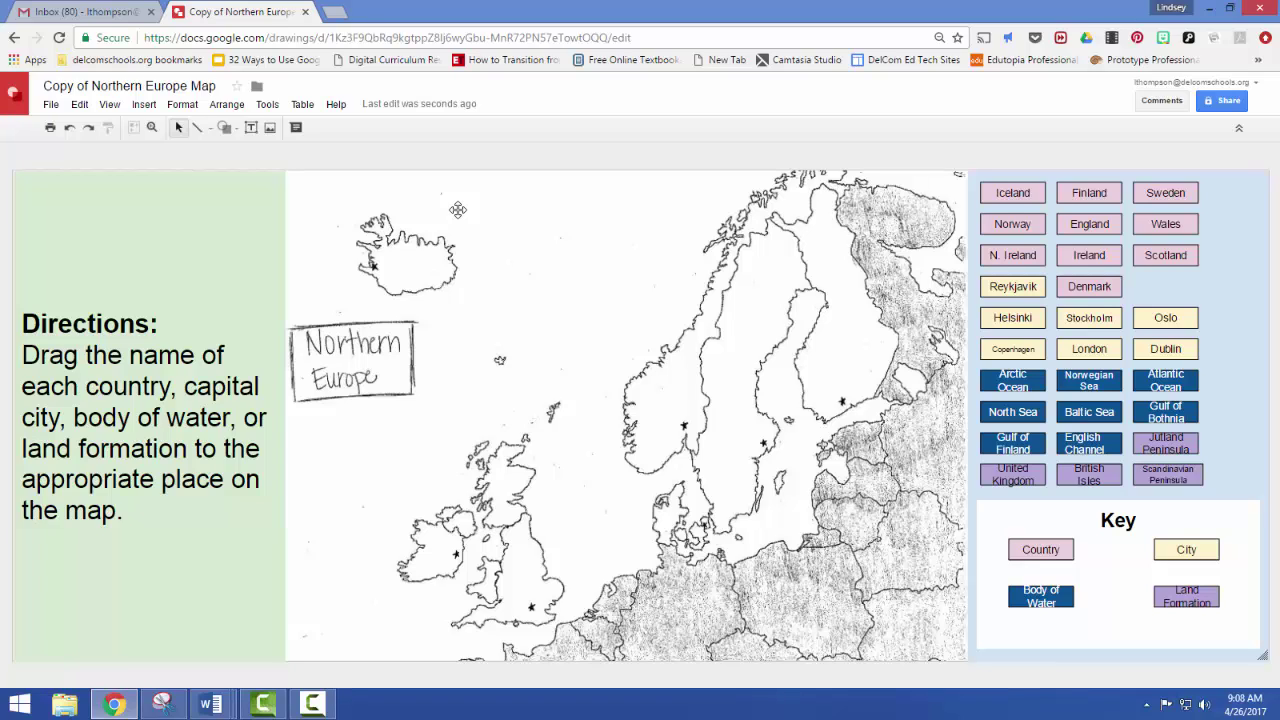
Step: On the copied map, drag the Iceland label onto Iceland and the Norway label onto Norway
click(52, 104)
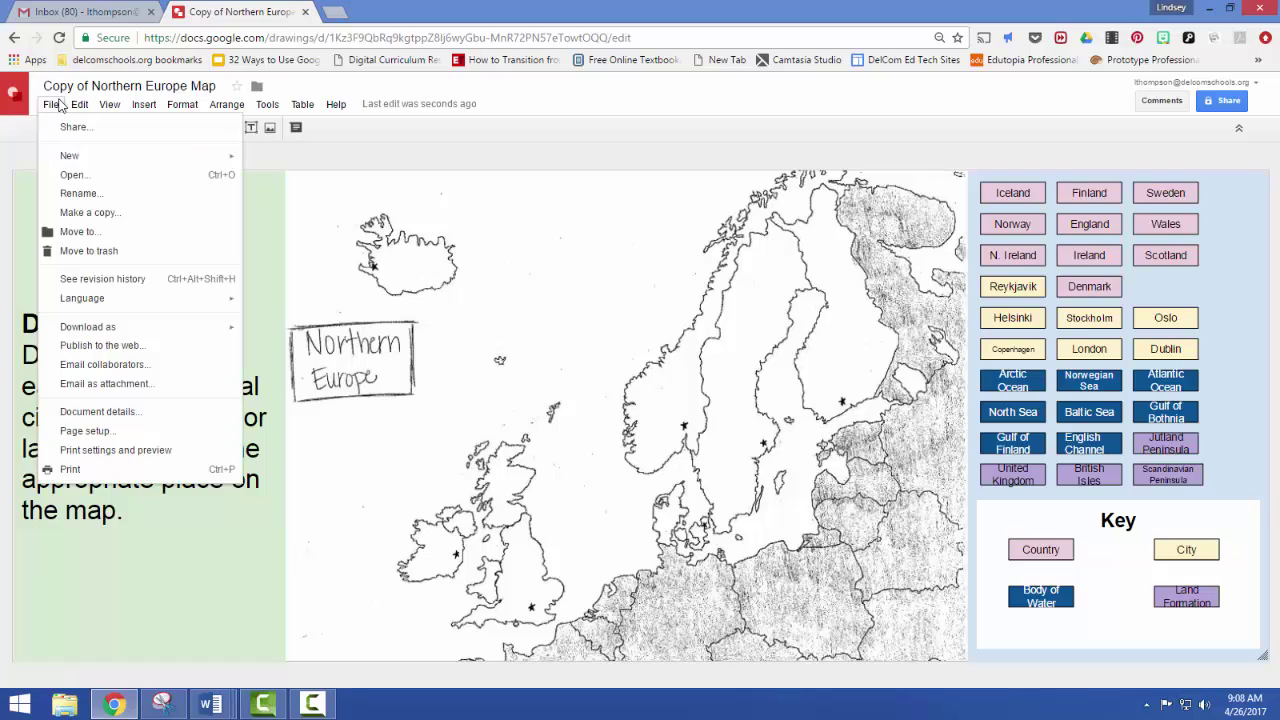
click(684, 153)
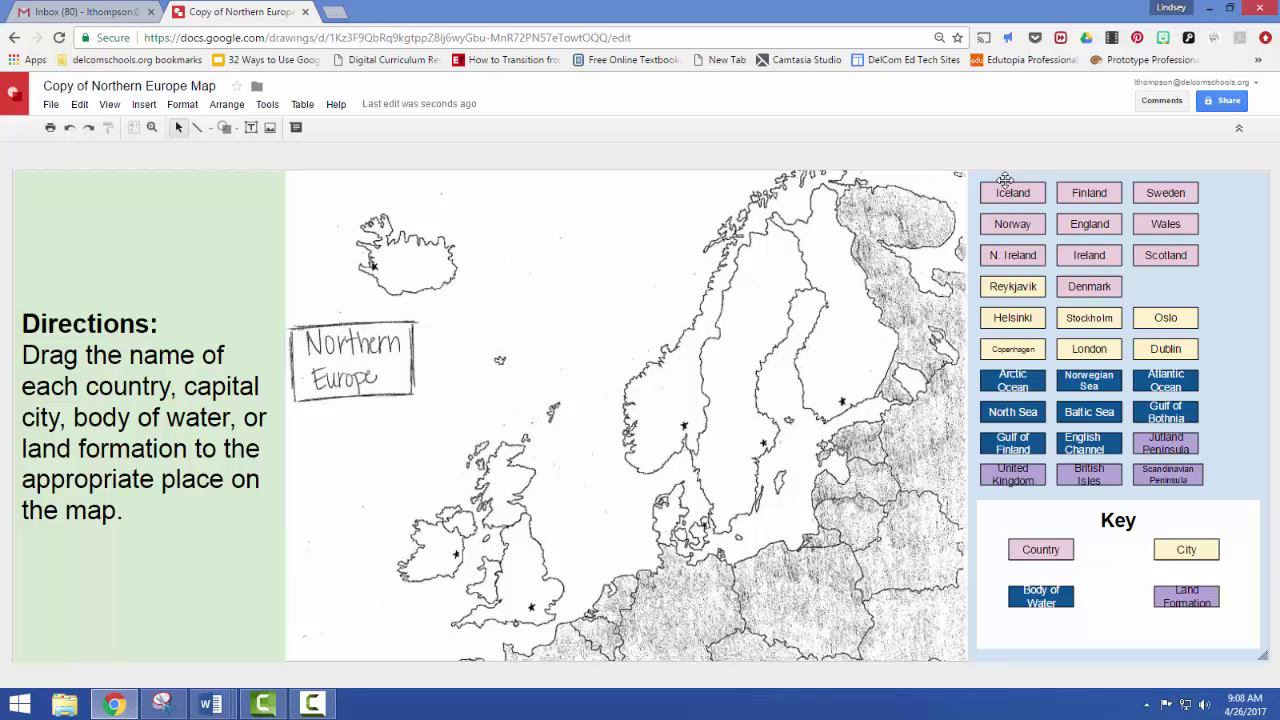
drag(1005, 180, 413, 248)
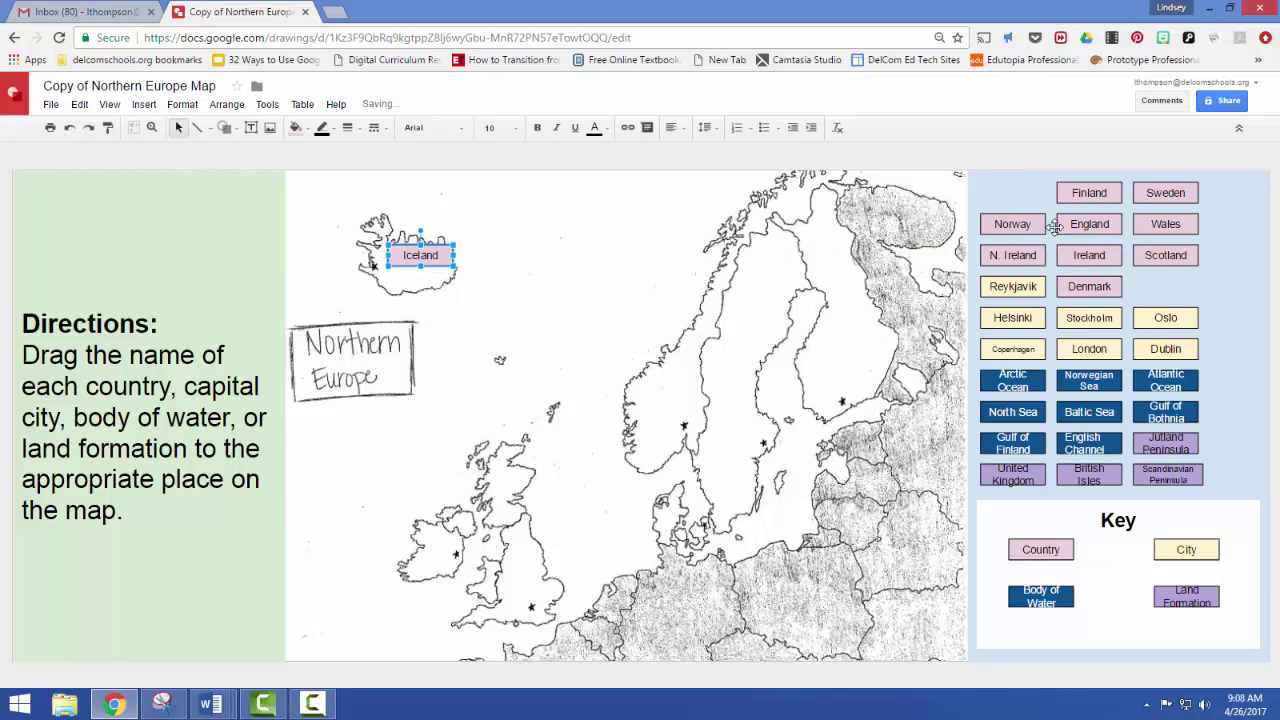
drag(1034, 222, 688, 380)
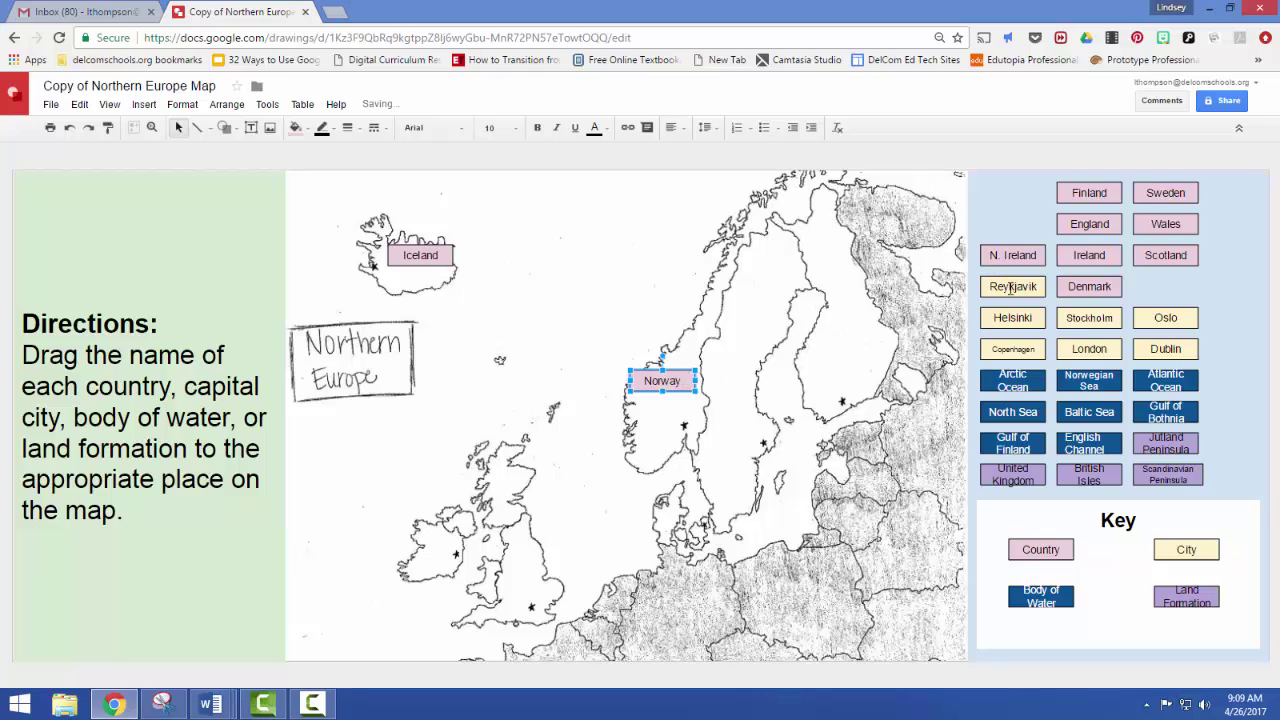